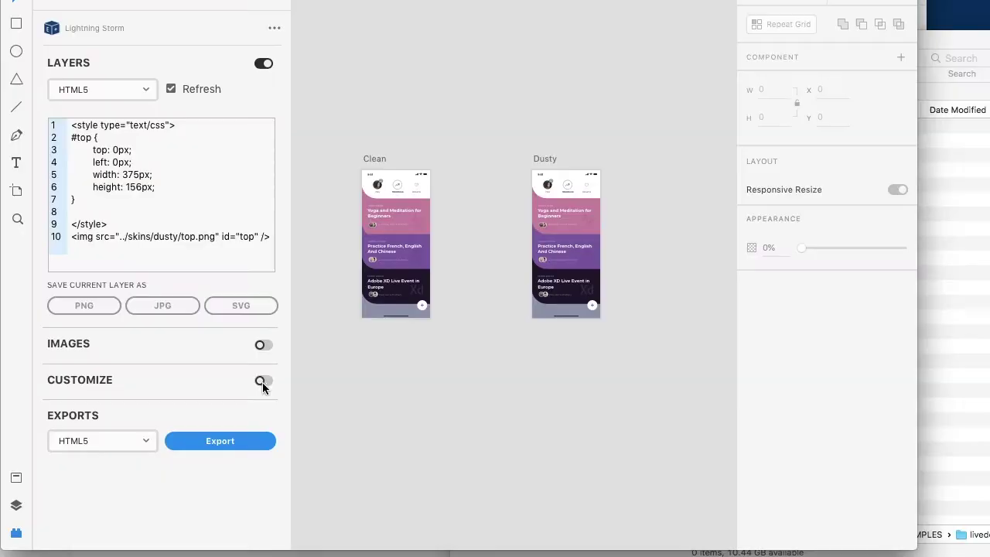
- With Lightning Storm's Customize on, export Clean and Dusty to HTML5 into the selected folder
{"action": "left_click", "coordinate": [263, 380]}
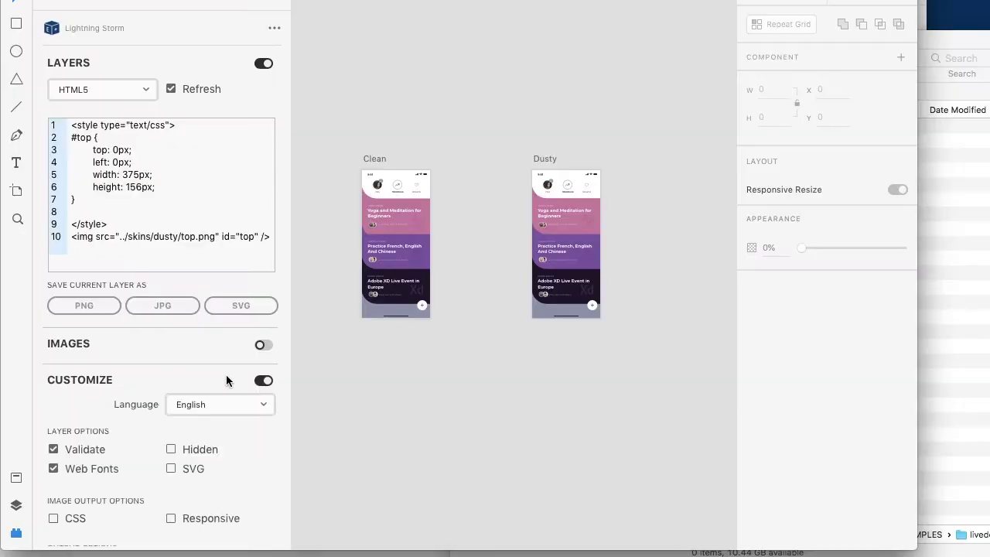
{"action": "scroll", "coordinate": [224, 383], "scroll_direction": "down", "scroll_amount": 3}
{"action": "scroll", "coordinate": [427, 294], "scroll_direction": "down", "scroll_amount": 5}
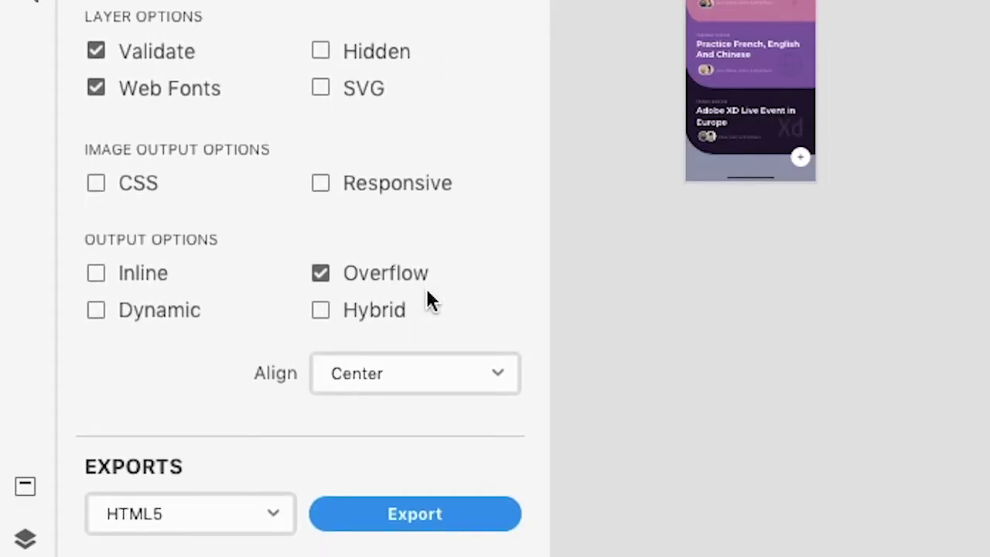
{"action": "left_click", "coordinate": [426, 515]}
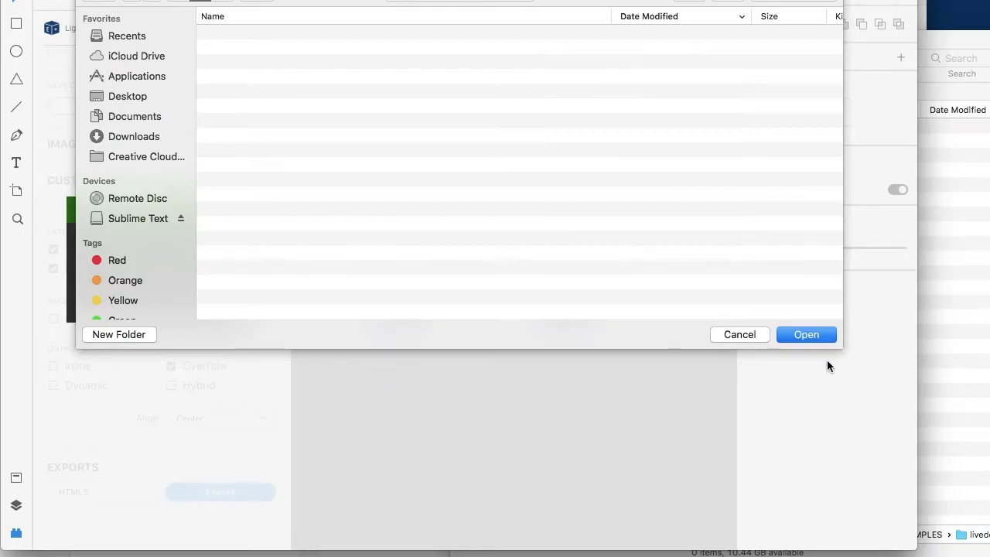
{"action": "left_click", "coordinate": [813, 338]}
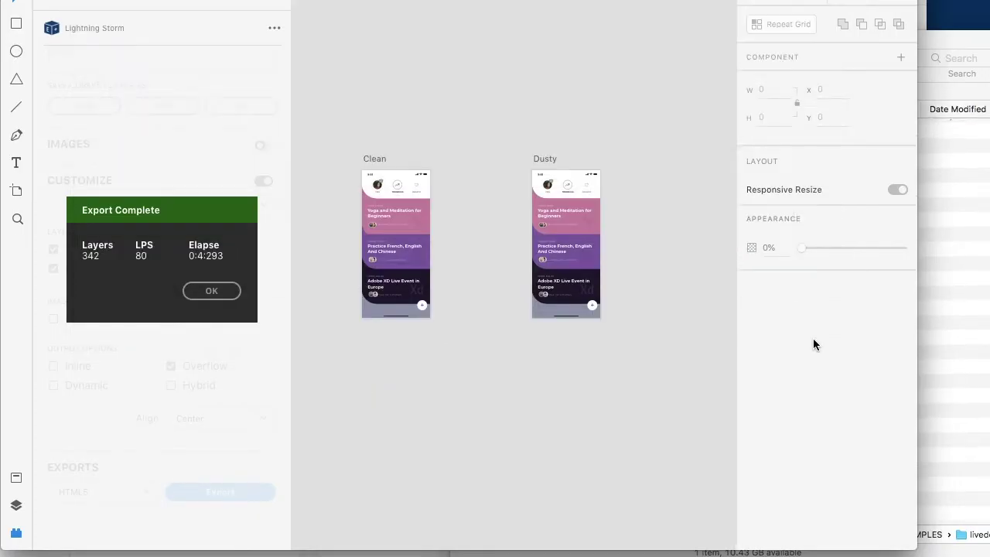
- Open clean.html from the _HTML5_clean export folder in the browser and scroll through it
{"action": "left_click", "coordinate": [977, 305]}
{"action": "left_click", "coordinate": [596, 127]}
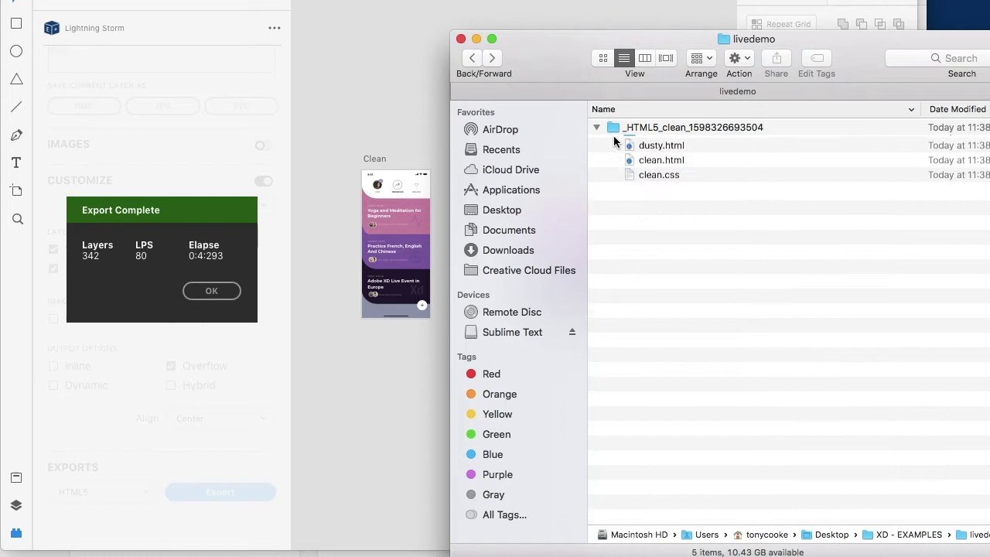
{"action": "left_click_drag", "start_coordinate": [678, 171], "coordinate": [1, 204]}
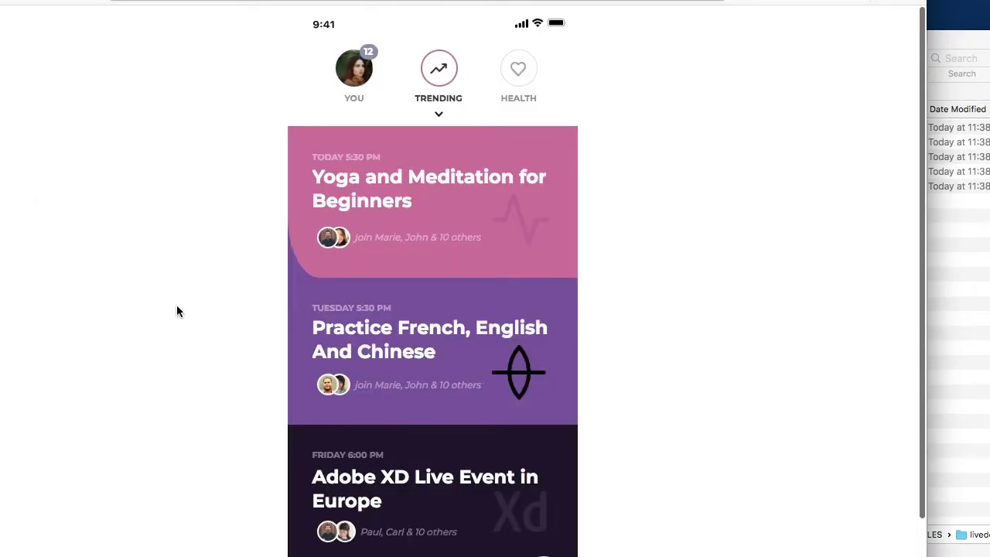
{"action": "scroll", "coordinate": [177, 310], "scroll_direction": "down", "scroll_amount": 1}
{"action": "scroll", "coordinate": [176, 310], "scroll_direction": "up", "scroll_amount": 1}
- Preview dusty.html in the browser, showing its overflowing cards and profile panel, then return to XD
{"action": "left_click", "coordinate": [959, 309]}
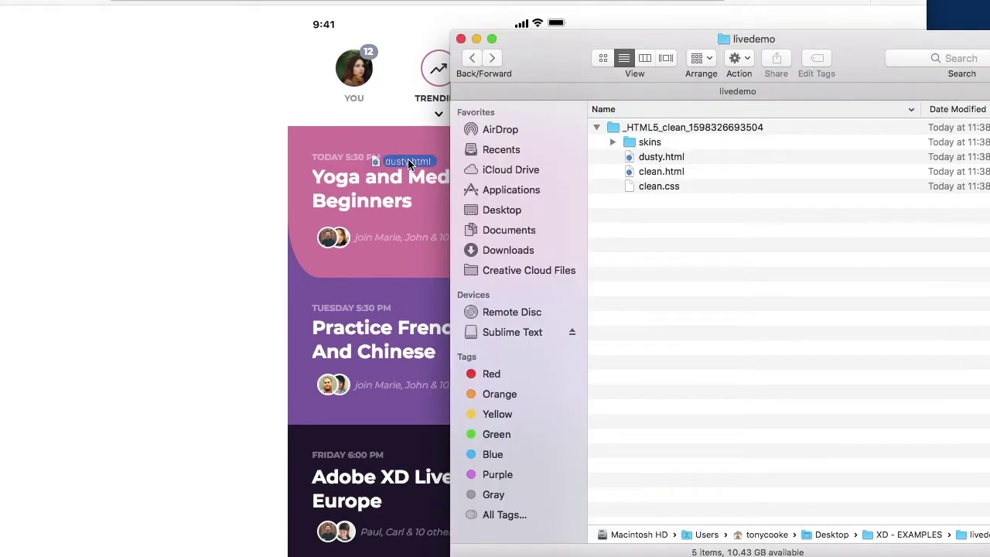
{"action": "left_click", "coordinate": [67, 222]}
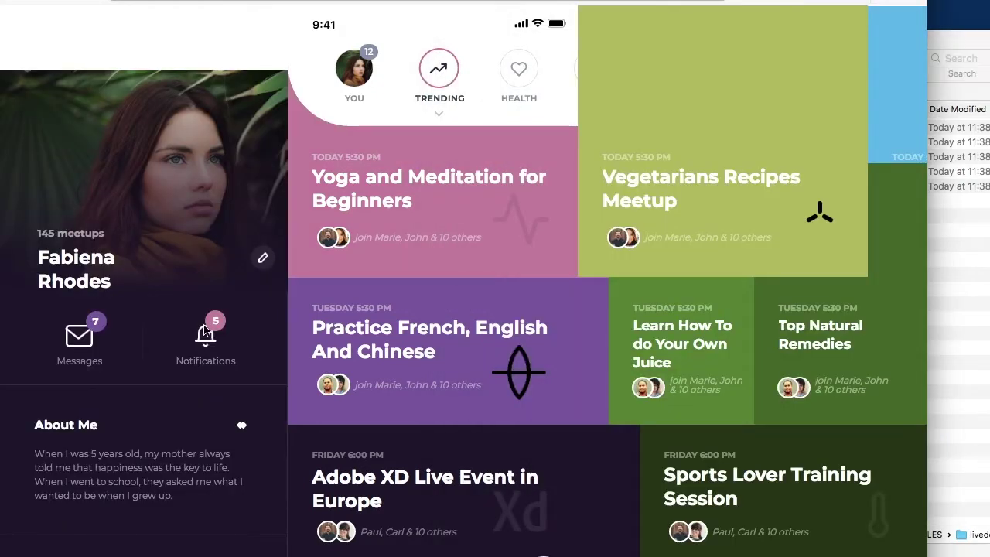
{"action": "scroll", "coordinate": [203, 340], "scroll_direction": "down", "scroll_amount": 3}
{"action": "scroll", "coordinate": [200, 352], "scroll_direction": "up", "scroll_amount": 3}
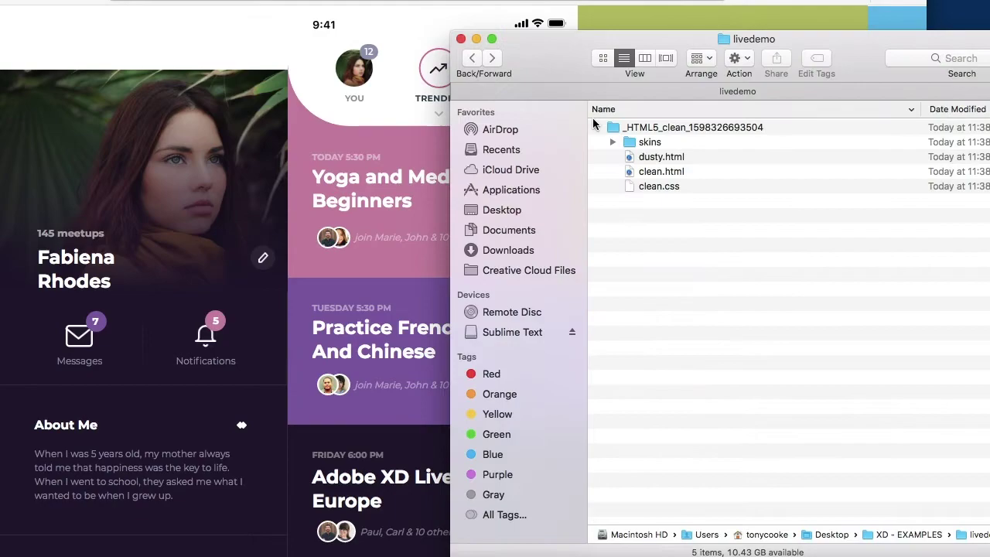
{"action": "left_click", "coordinate": [595, 127]}
{"action": "key", "text": "super+Tab"}
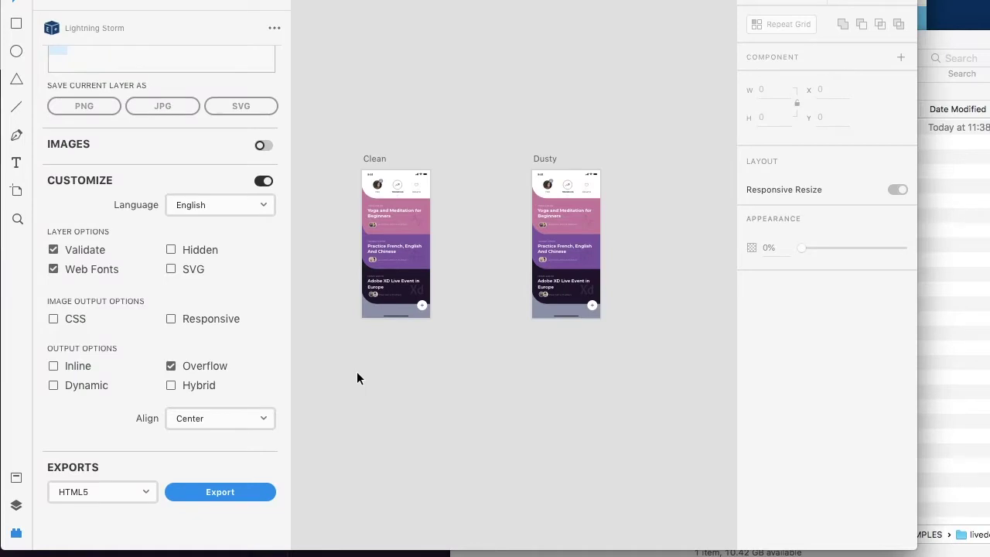
- Collapse Clean's content layer group, then select Dusty's content group and its 375×156 top layer
{"action": "left_click", "coordinate": [399, 190]}
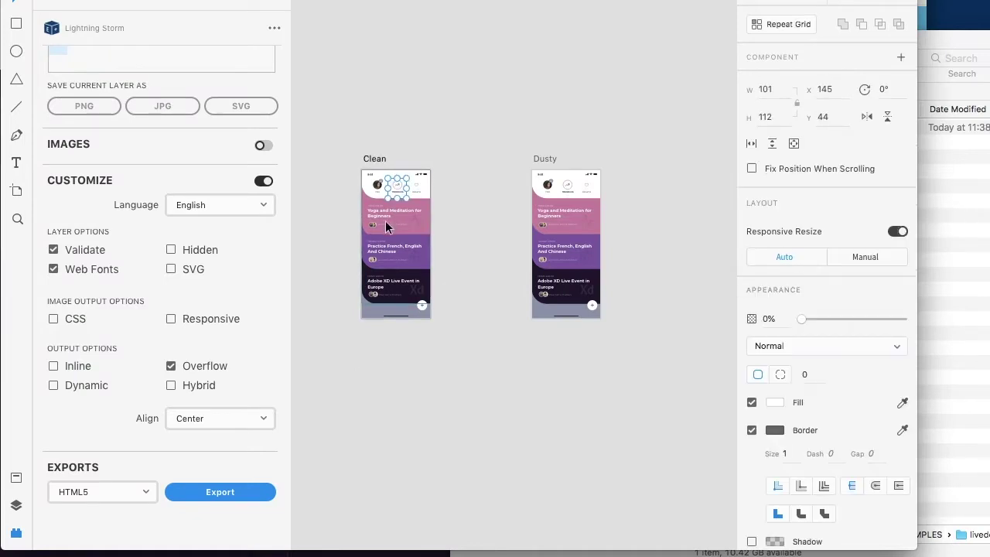
{"action": "left_click", "coordinate": [16, 505]}
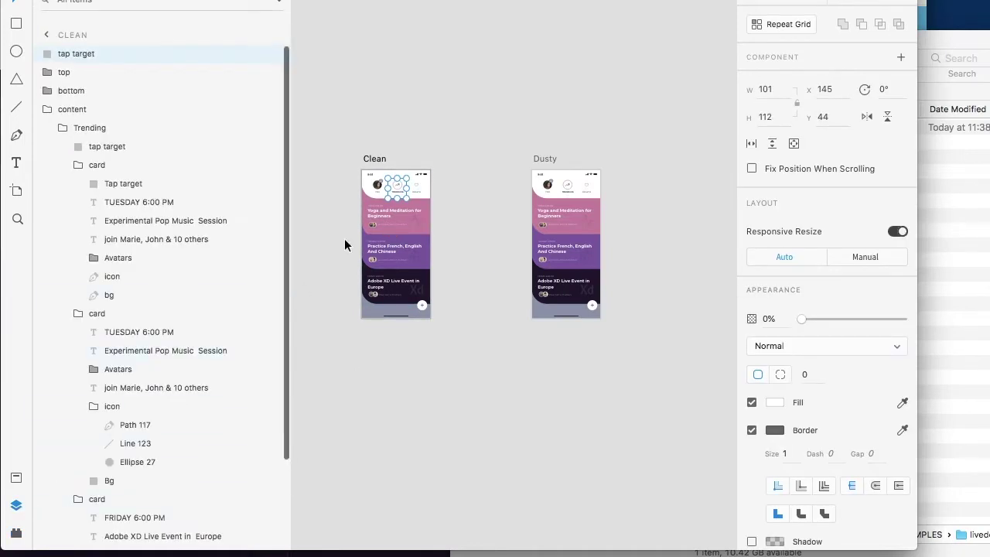
{"action": "left_click", "coordinate": [43, 109]}
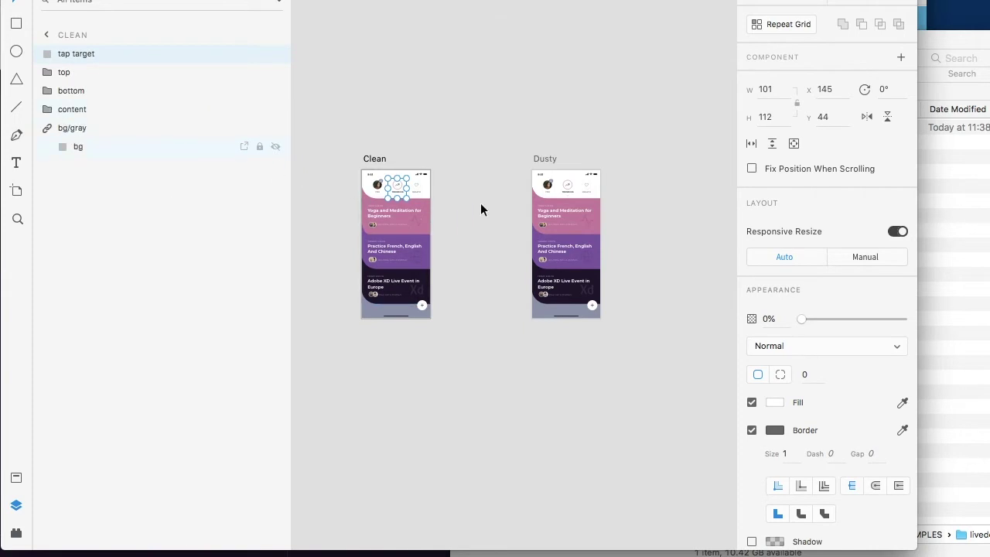
{"action": "left_click", "coordinate": [580, 216]}
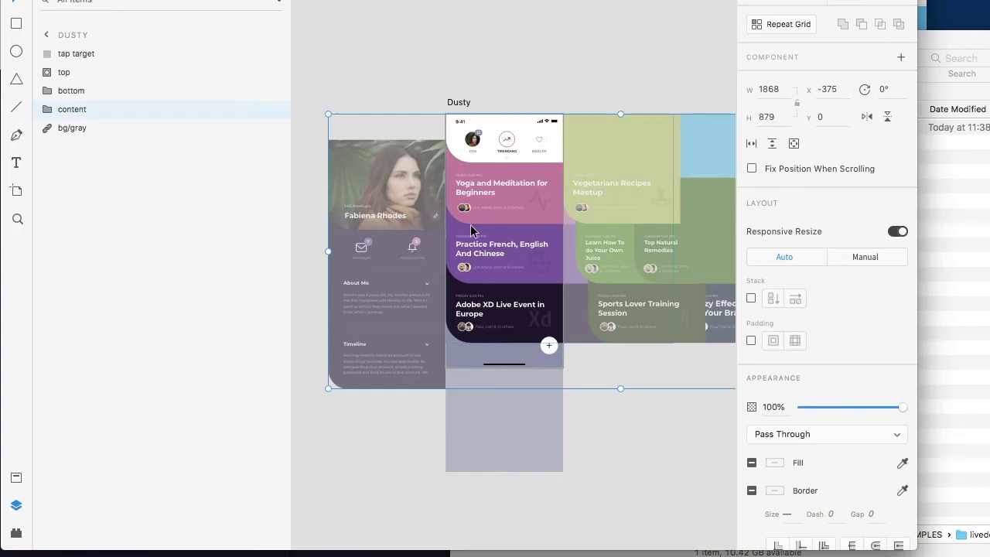
{"action": "left_click", "coordinate": [88, 77]}
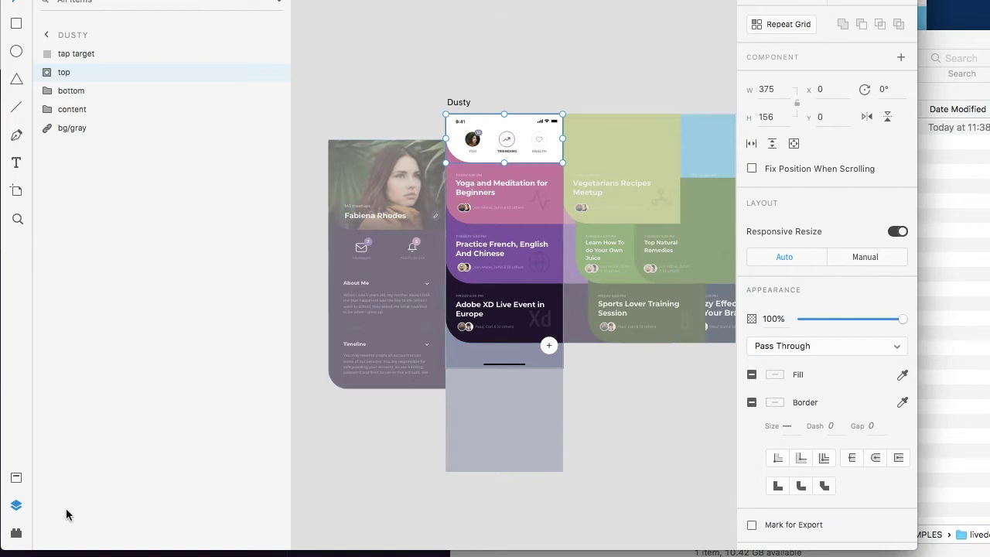
- Reopen Lightning Storm and run a fresh HTML5 export of Dusty with Overflow off
{"action": "left_click", "coordinate": [16, 532]}
{"action": "scroll", "coordinate": [230, 438], "scroll_direction": "down", "scroll_amount": 5}
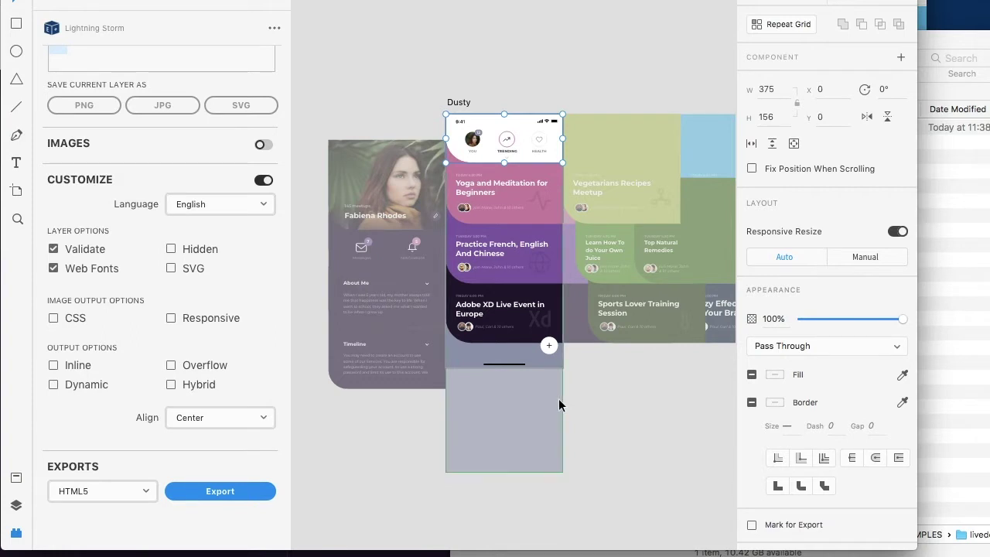
{"action": "left_click", "coordinate": [257, 493]}
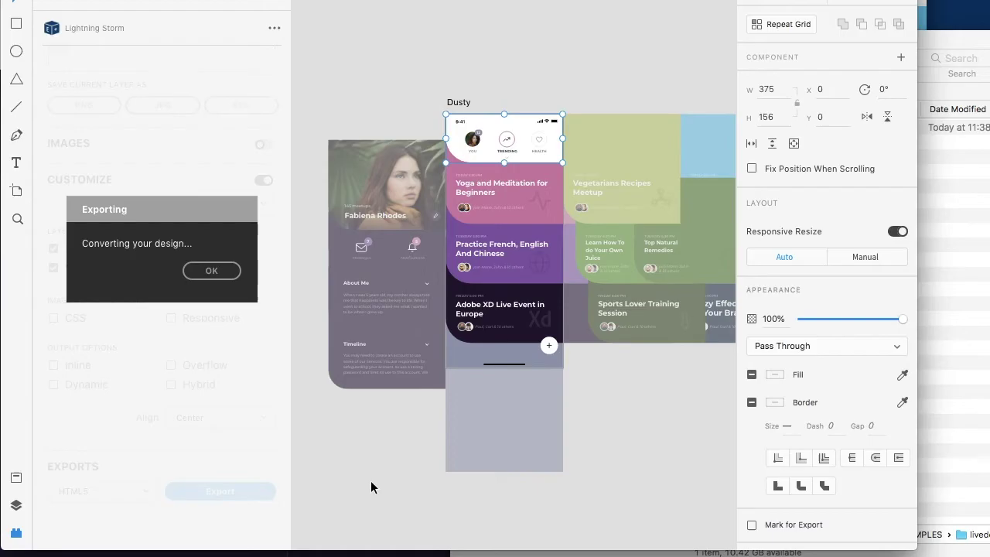
- Scroll the new Dusty preview to check it fits, then expand the export's skins folder in Finder
{"action": "scroll", "coordinate": [255, 261], "scroll_direction": "down", "scroll_amount": 3}
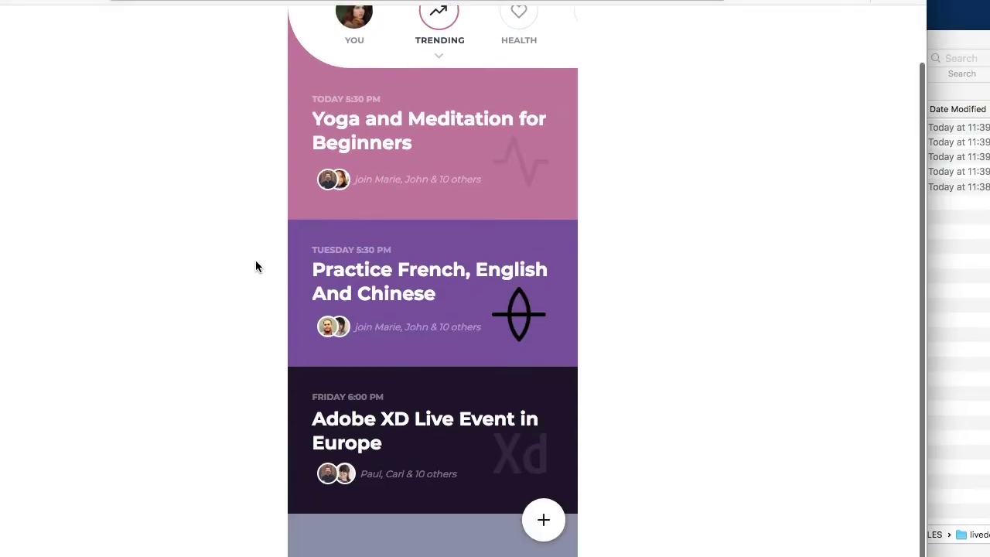
{"action": "scroll", "coordinate": [255, 266], "scroll_direction": "up", "scroll_amount": 2}
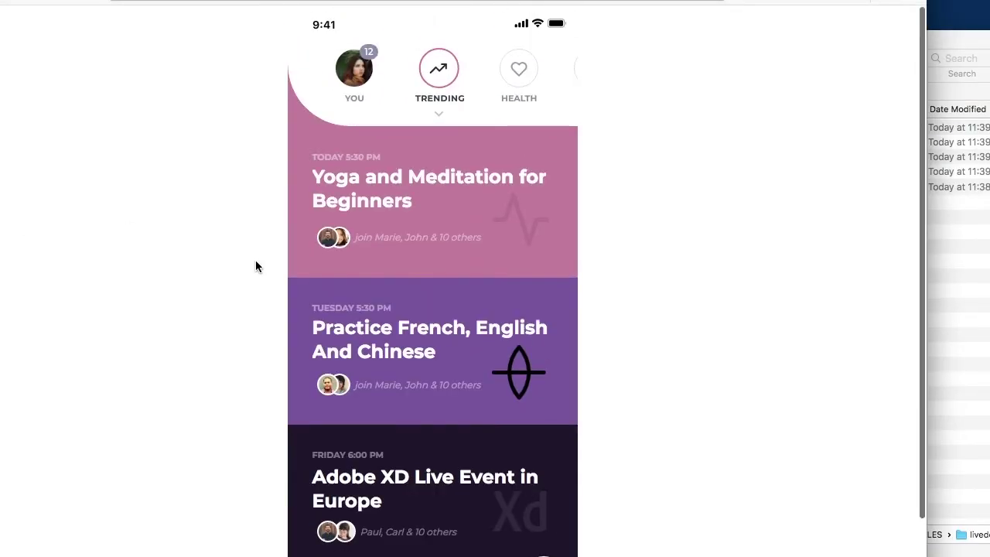
{"action": "left_click", "coordinate": [965, 317]}
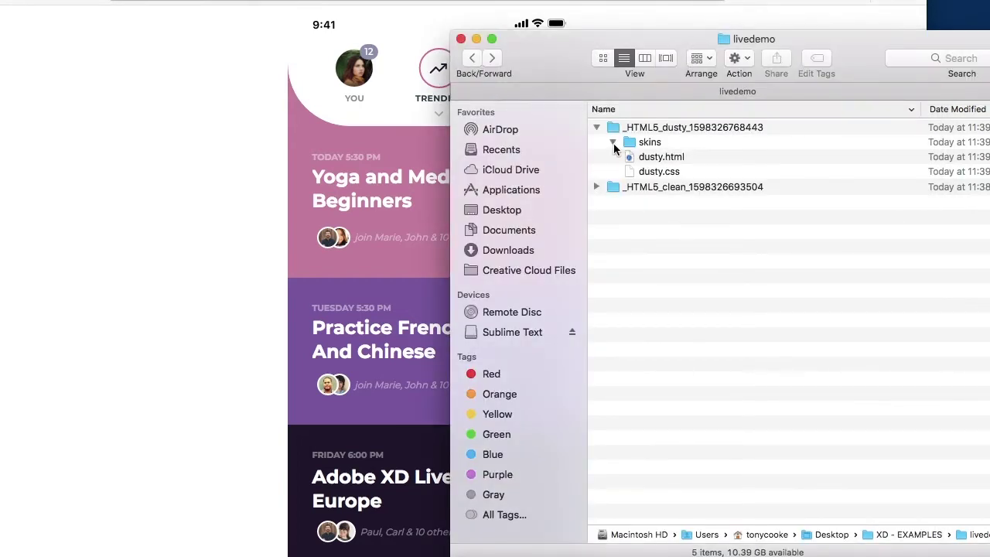
{"action": "left_click", "coordinate": [612, 143]}
{"action": "scroll", "coordinate": [721, 299], "scroll_direction": "down", "scroll_amount": 5}
{"action": "scroll", "coordinate": [721, 298], "scroll_direction": "down", "scroll_amount": 4}
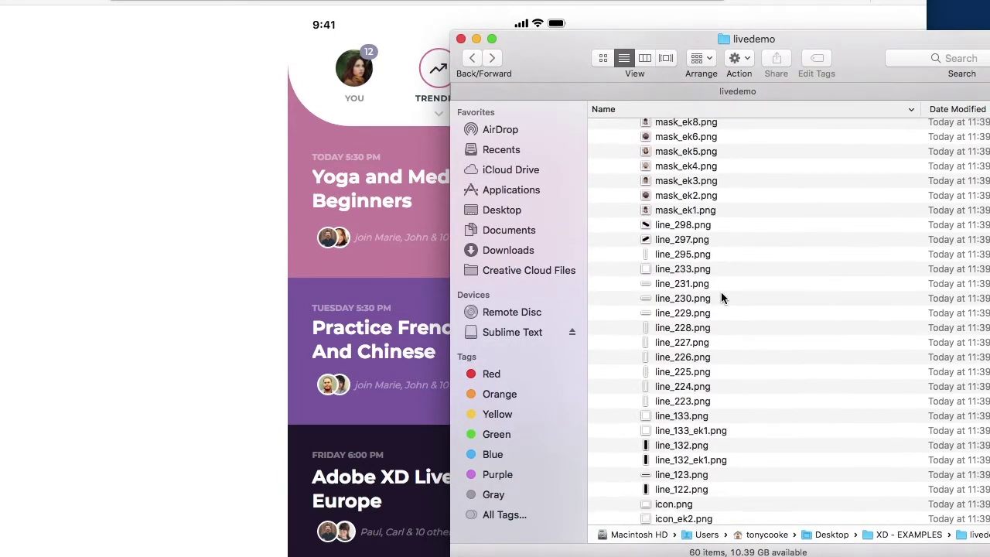
{"action": "scroll", "coordinate": [721, 297], "scroll_direction": "up", "scroll_amount": 5}
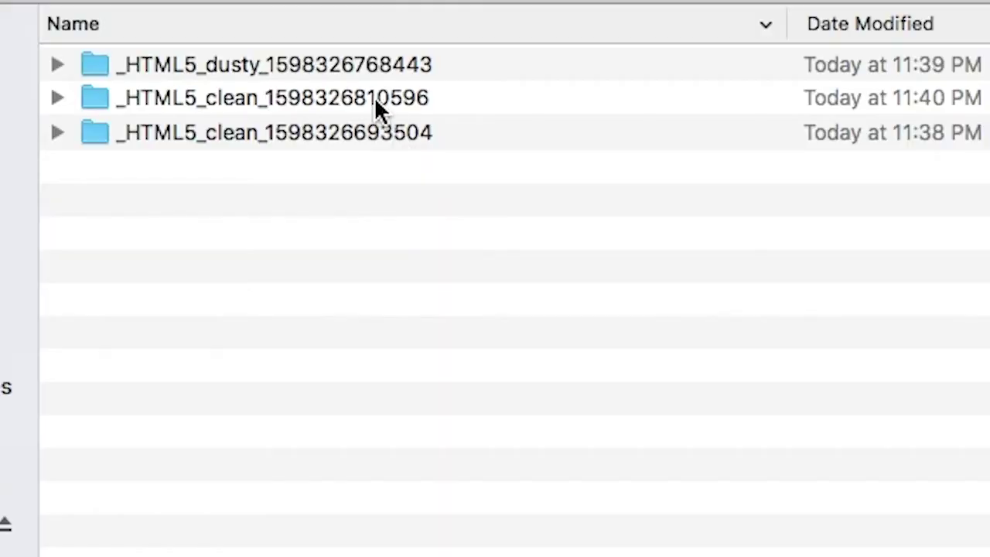
{"action": "left_click", "coordinate": [374, 96]}
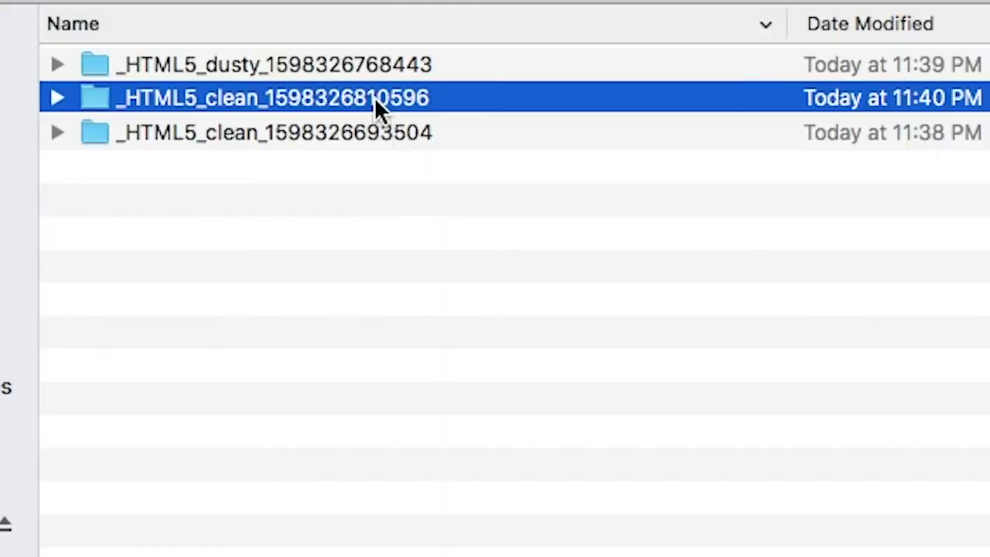
{"action": "right_click", "coordinate": [374, 96]}
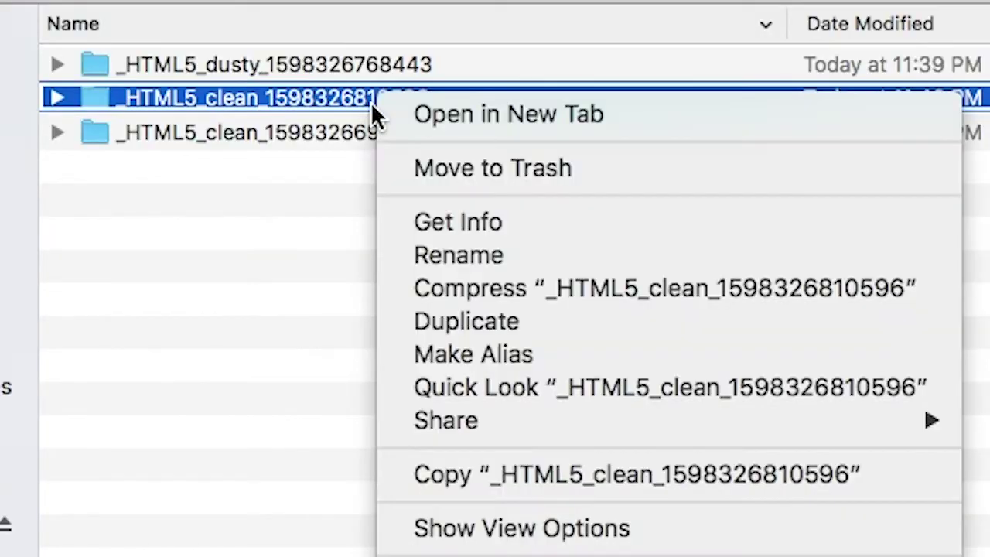
{"action": "left_click", "coordinate": [460, 288]}
{"action": "left_click", "coordinate": [391, 66]}
{"action": "right_click", "coordinate": [391, 68]}
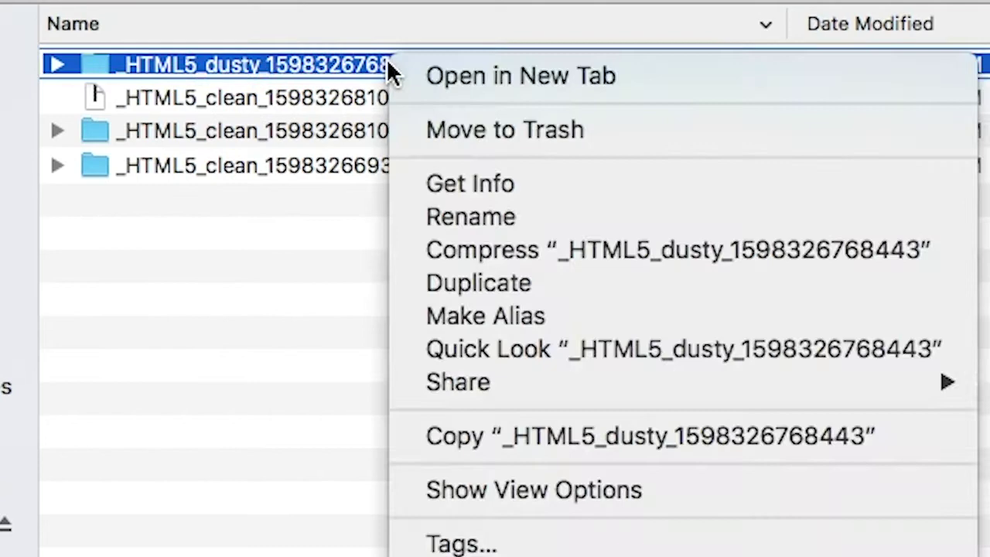
{"action": "left_click", "coordinate": [470, 251]}
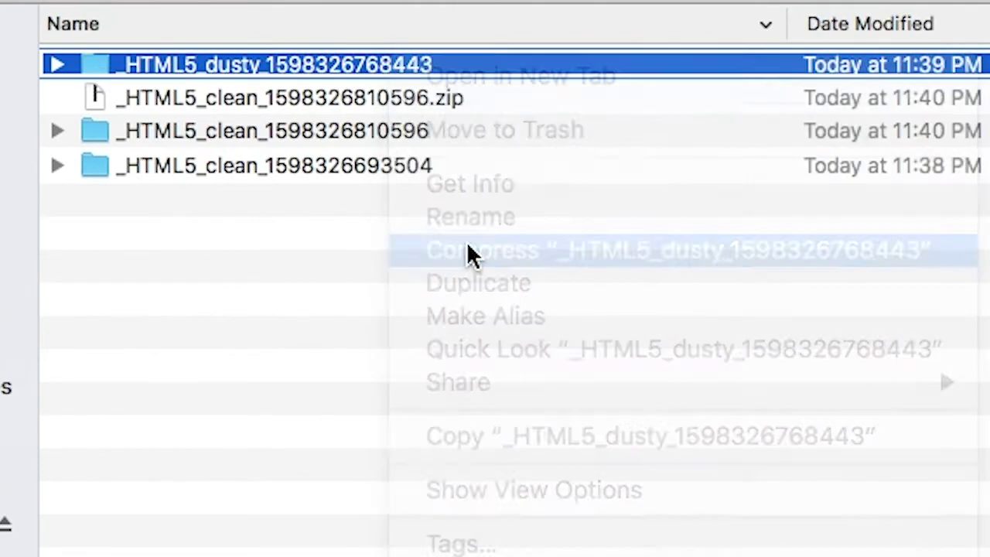
- Compare the 36 KB clean zip against the 294 KB dusty zip in the Finder list
{"action": "scroll", "coordinate": [480, 256], "scroll_direction": "right", "scroll_amount": 5}
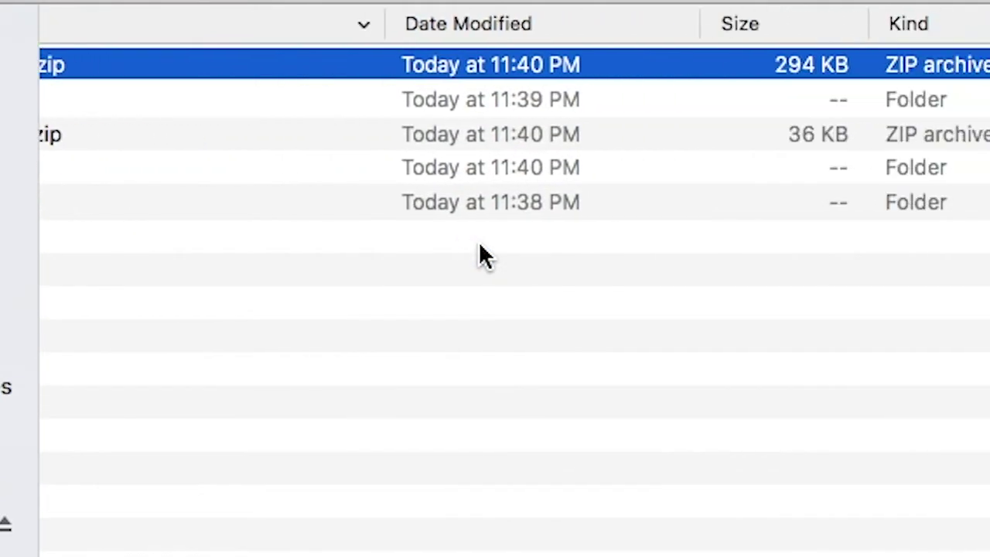
{"action": "left_click", "coordinate": [656, 132]}
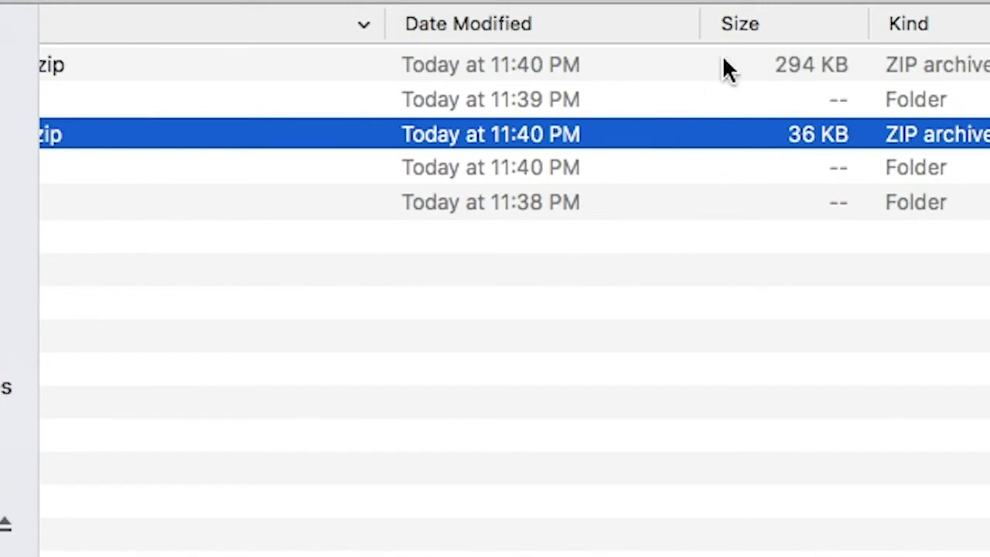
{"action": "scroll", "coordinate": [723, 55], "scroll_direction": "left", "scroll_amount": 5}
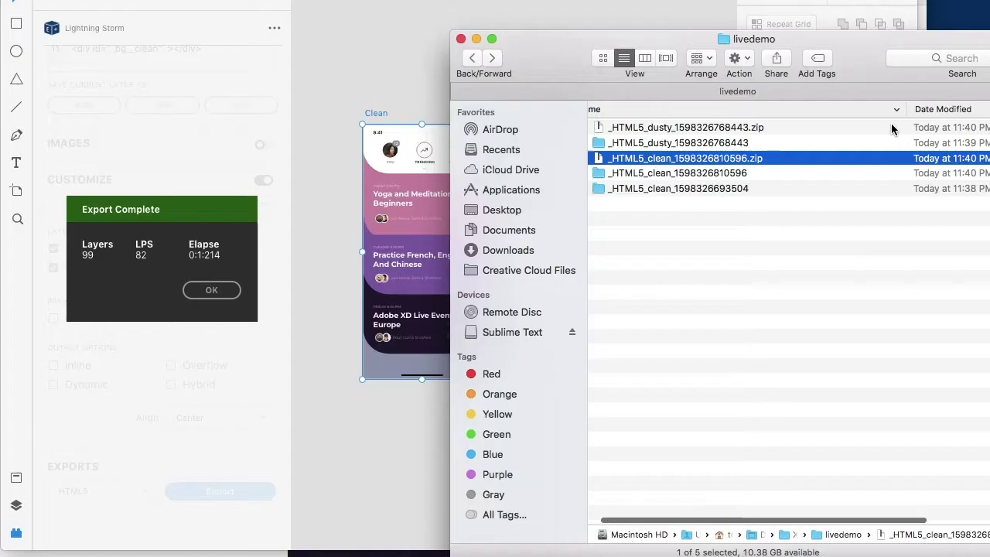
{"action": "scroll", "coordinate": [891, 129], "scroll_direction": "left", "scroll_amount": 1}
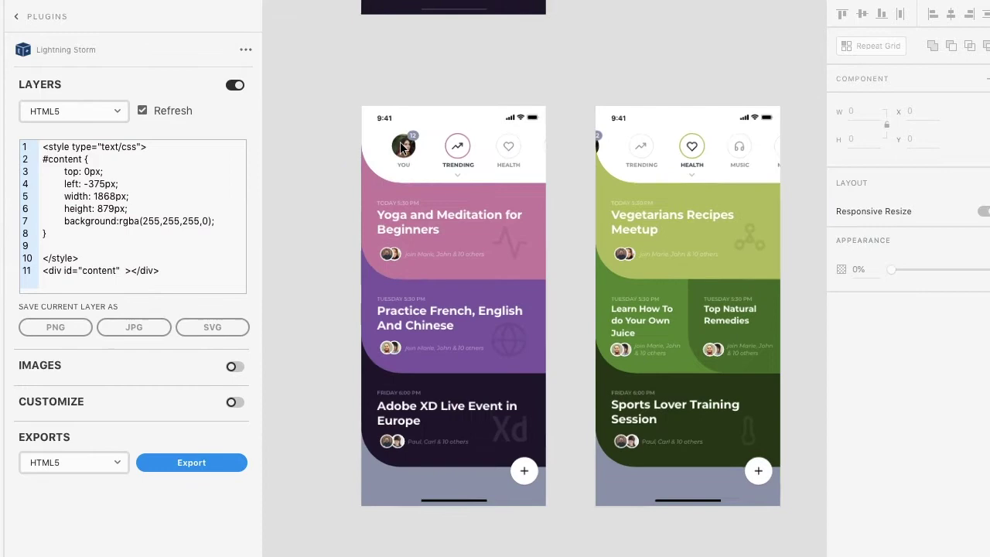
- Pan across the other app-screen artboards, then clear the selection near Clean and Dusty
{"action": "scroll", "coordinate": [401, 147], "scroll_direction": "down", "scroll_amount": 6}
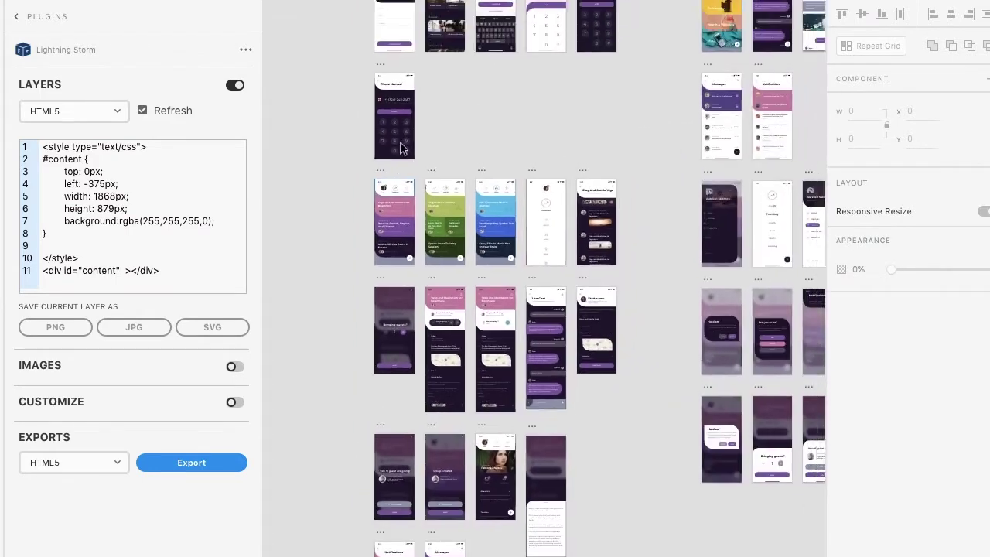
{"action": "scroll", "coordinate": [402, 147], "scroll_direction": "right", "scroll_amount": 10}
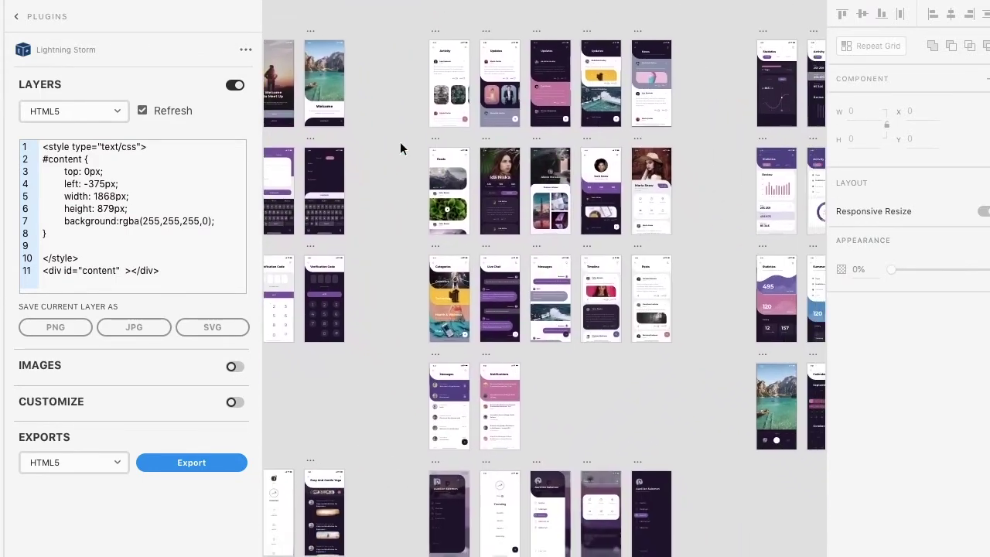
{"action": "scroll", "coordinate": [402, 147], "scroll_direction": "right", "scroll_amount": 5}
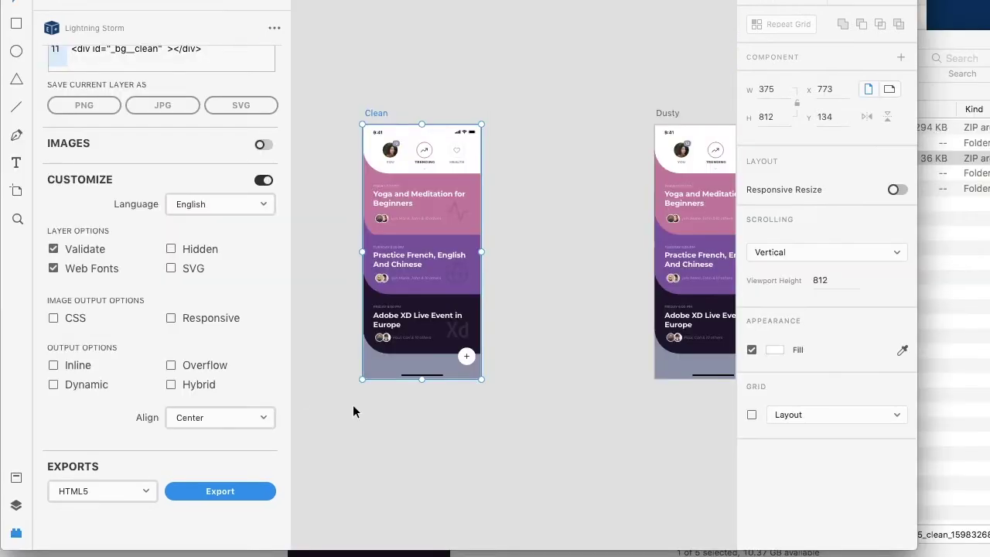
{"action": "left_click", "coordinate": [403, 434]}
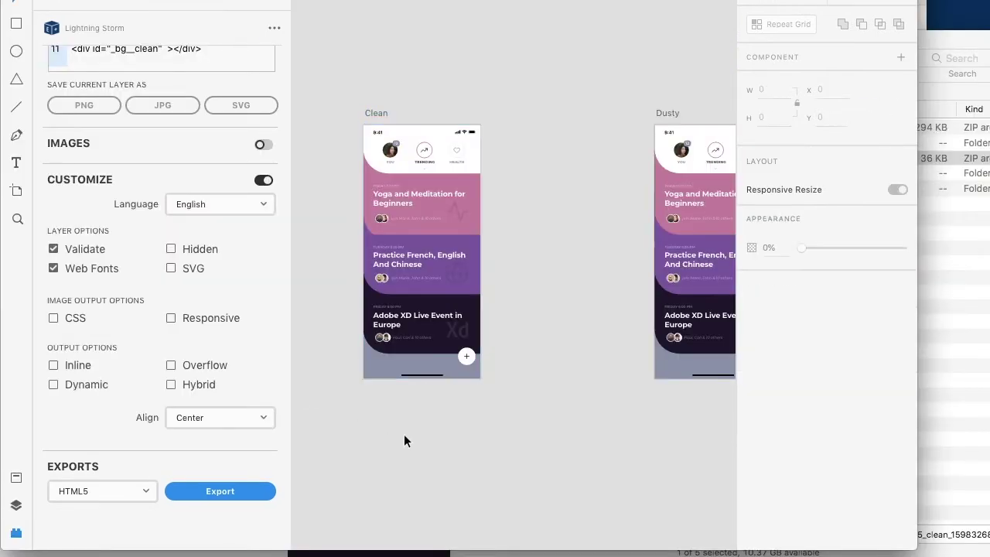
- Select Dusty's header group and enable Lightning Storm's Overflow output option
{"action": "scroll", "coordinate": [594, 164], "scroll_direction": "right", "scroll_amount": 3}
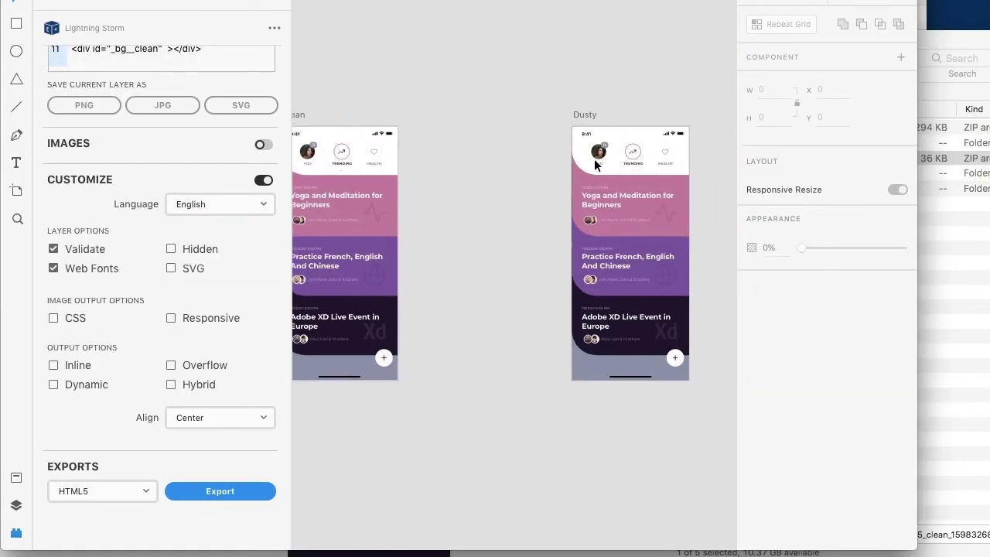
{"action": "left_click", "coordinate": [579, 117]}
{"action": "left_click", "coordinate": [590, 144]}
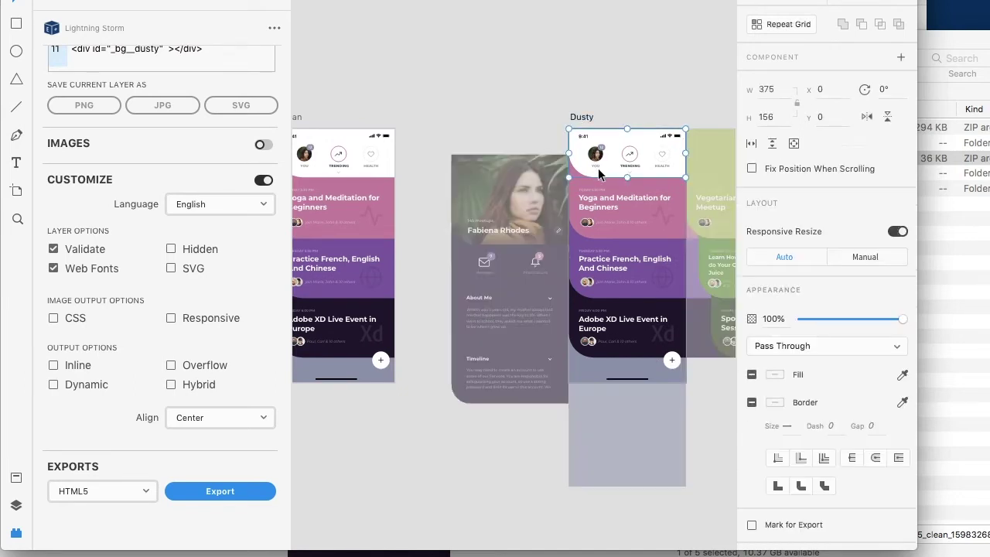
{"action": "left_click", "coordinate": [171, 366]}
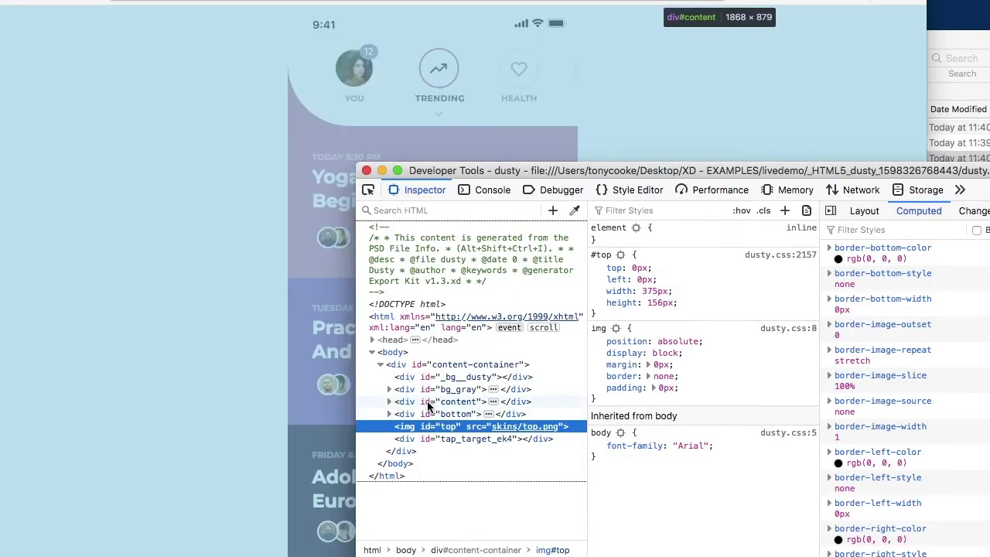
- Inspect the 1868×879 div#content and its trending, music, health and profile children, then return to XD
{"action": "left_click", "coordinate": [428, 404]}
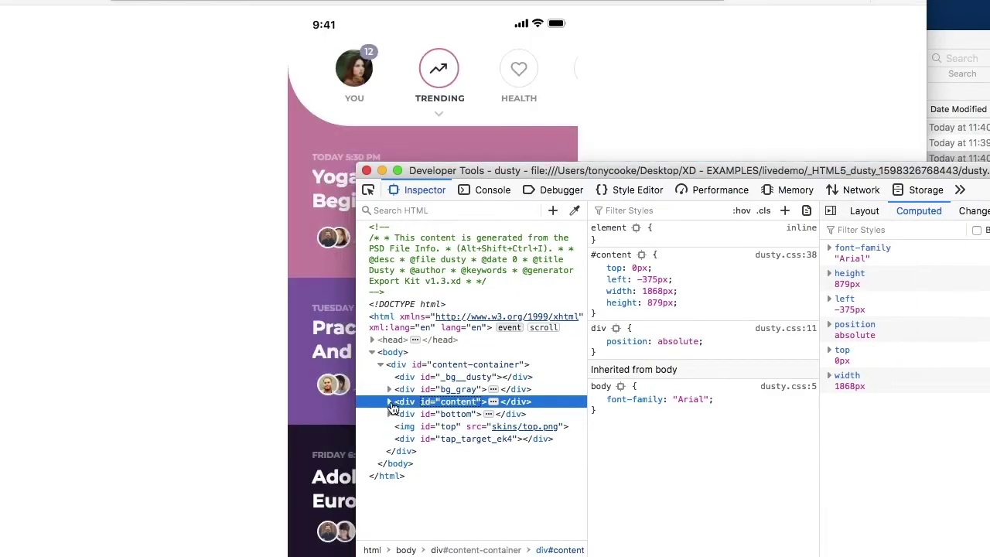
{"action": "left_click", "coordinate": [389, 401]}
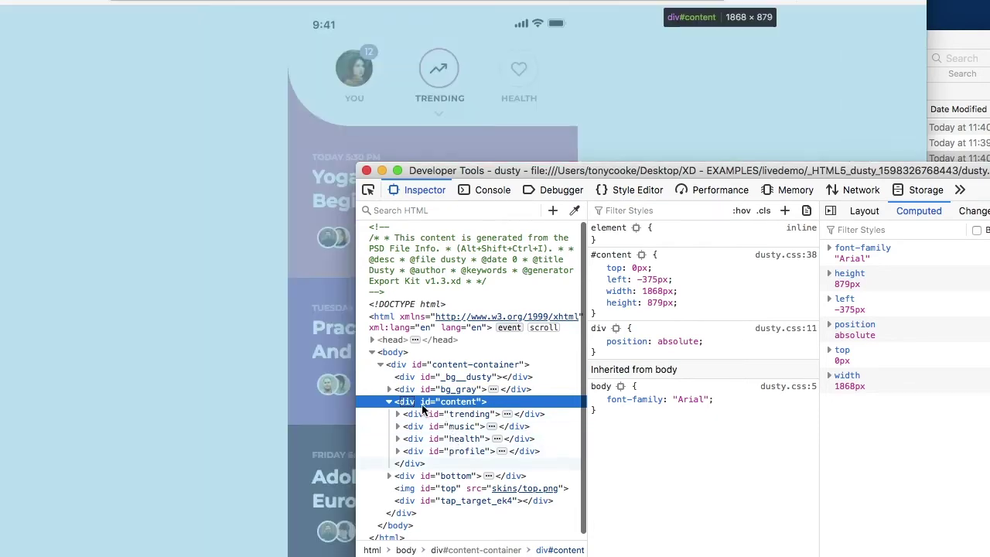
{"action": "left_click", "coordinate": [390, 402]}
{"action": "key", "text": "super+Tab"}
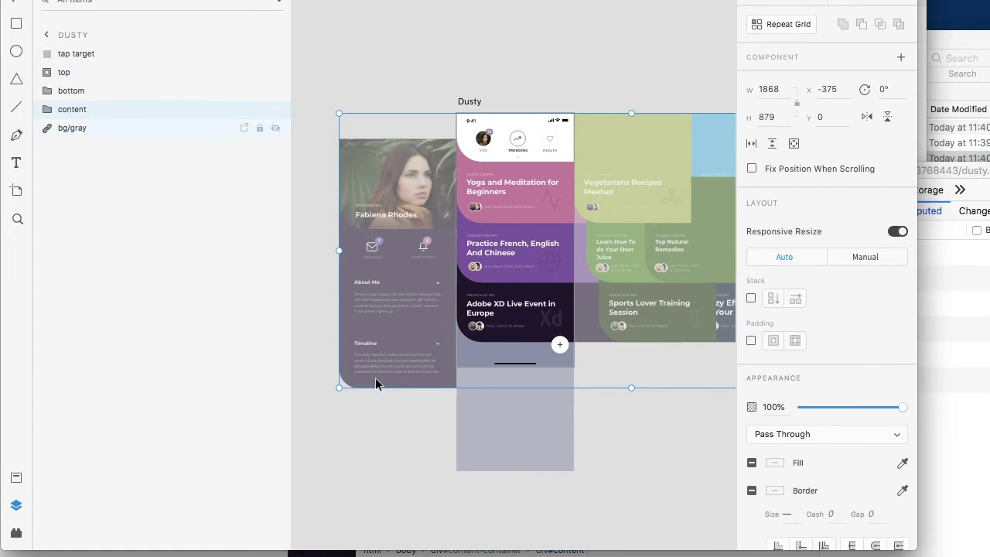
- Expand Dusty's top group to reveal bg, top and bg, then select the wide content group
{"action": "double_click", "coordinate": [513, 132]}
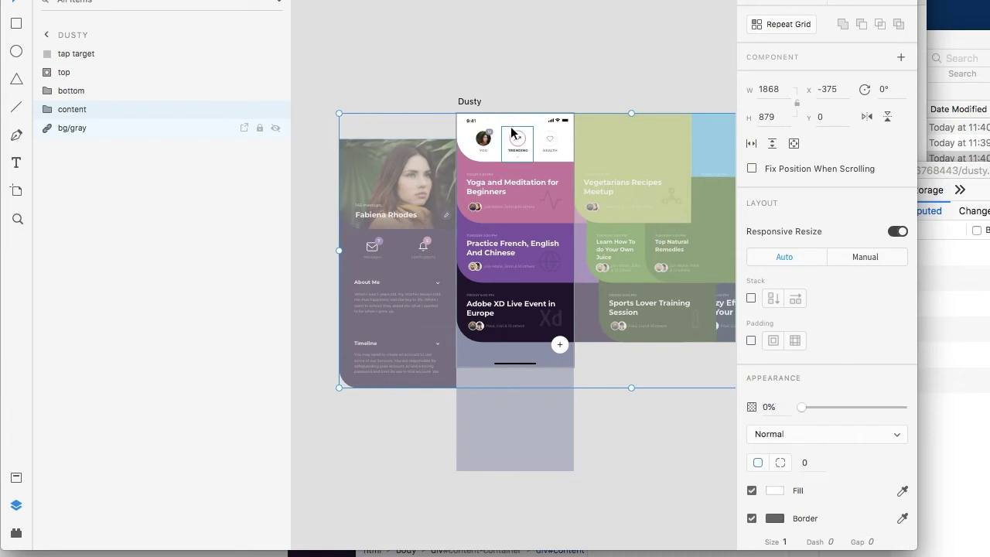
{"action": "left_click", "coordinate": [483, 138]}
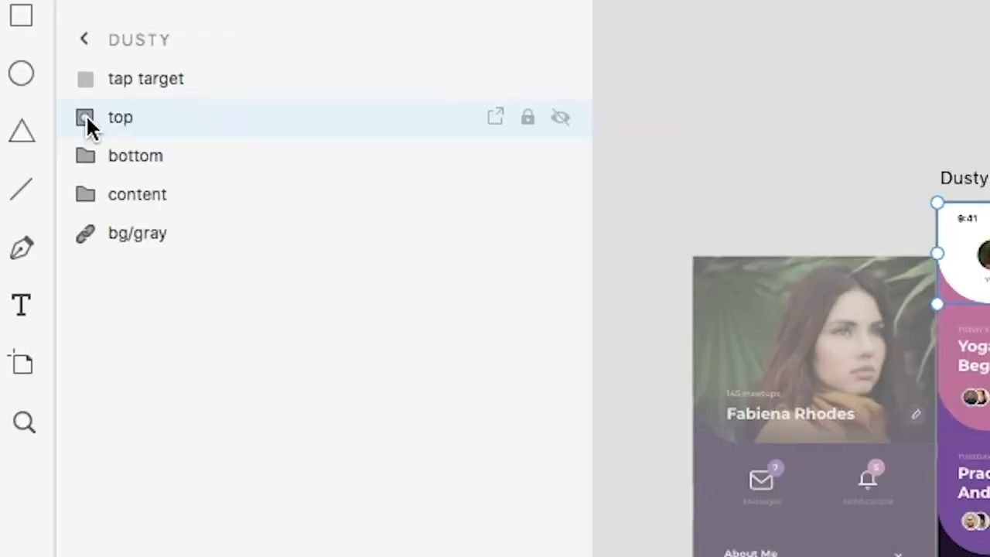
{"action": "left_click", "coordinate": [48, 71]}
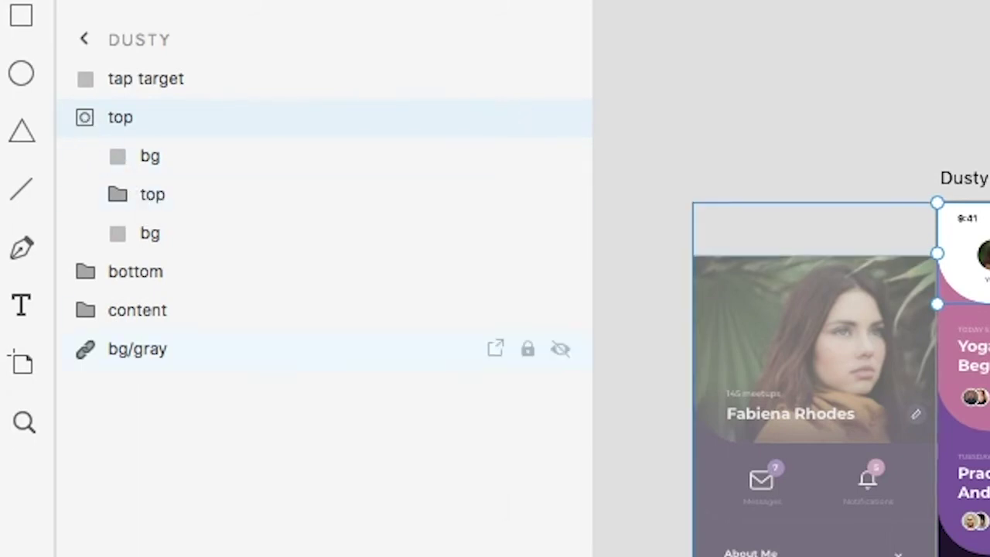
{"action": "left_click", "coordinate": [838, 553]}
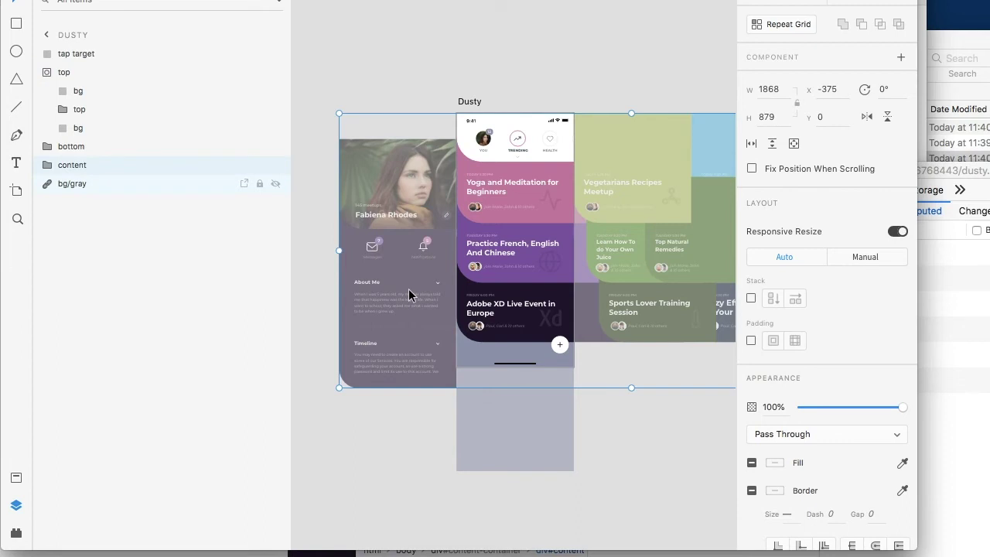
- Delete the extra Profile, Health and Music groups, then narrow the repeat grid from 727 to 386 wide
{"action": "double_click", "coordinate": [398, 226]}
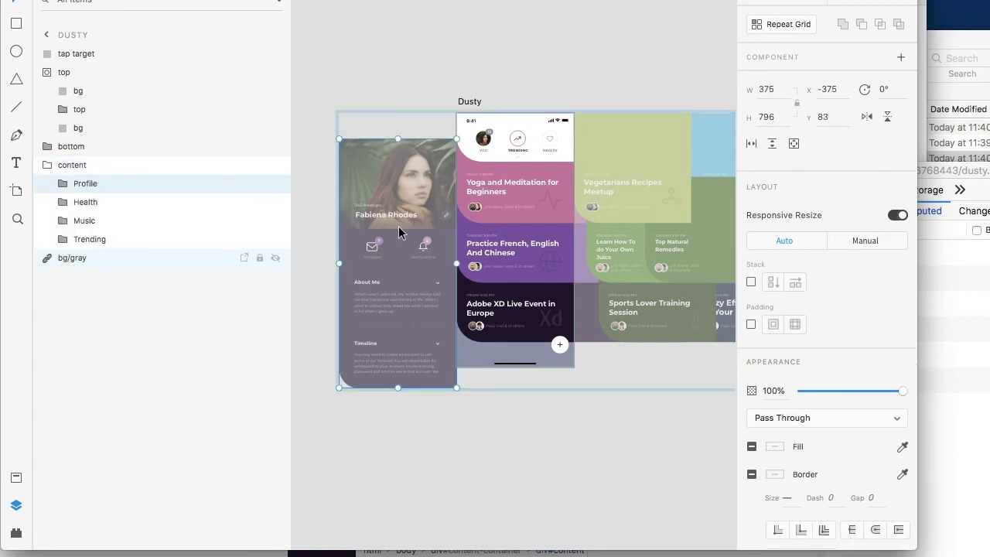
{"action": "key", "text": "Delete"}
{"action": "key", "text": "Delete"}
{"action": "key", "text": "Delete"}
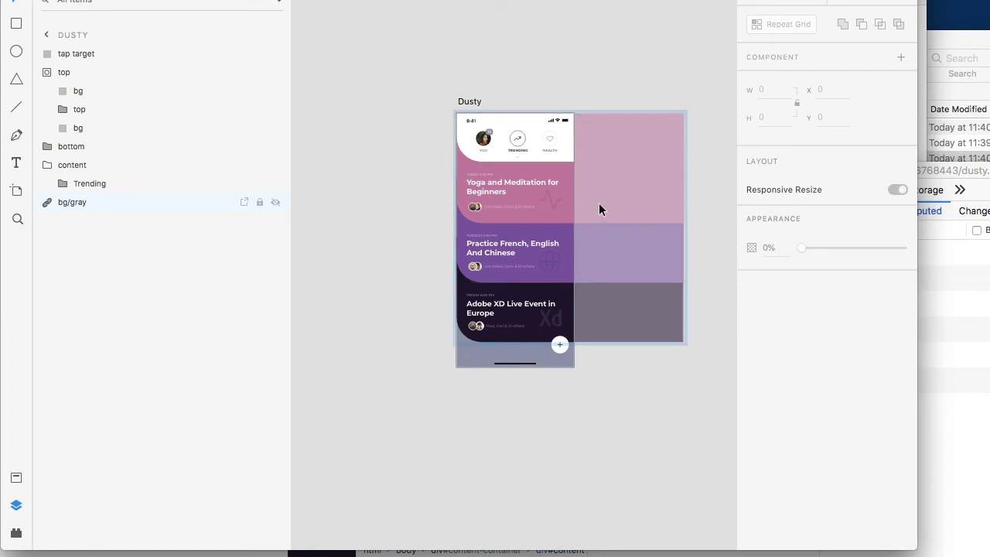
{"action": "left_click", "coordinate": [564, 218]}
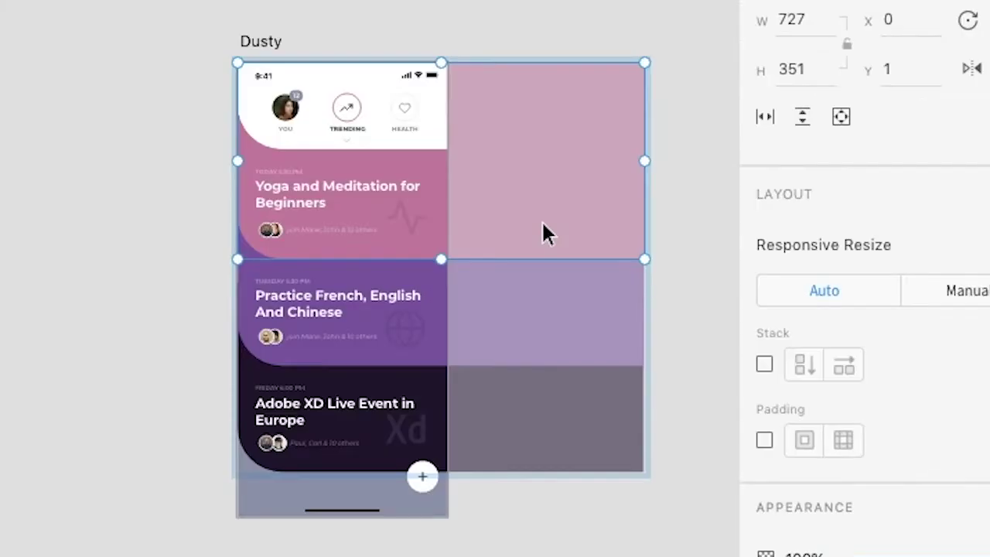
{"action": "left_click_drag", "start_coordinate": [645, 160], "coordinate": [447, 169]}
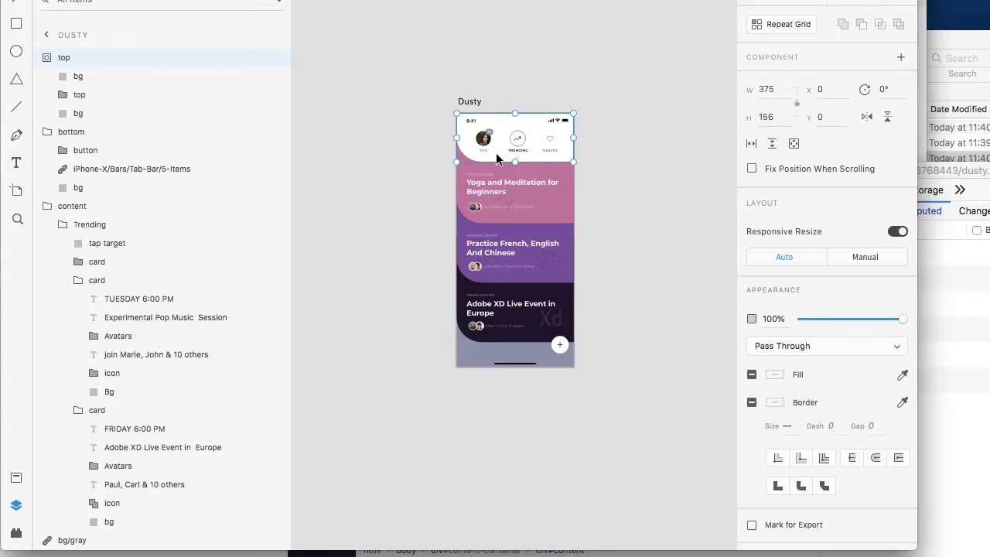
- Collapse the content and bottom groups and ungroup the mask on the top header group
{"action": "left_click", "coordinate": [50, 206]}
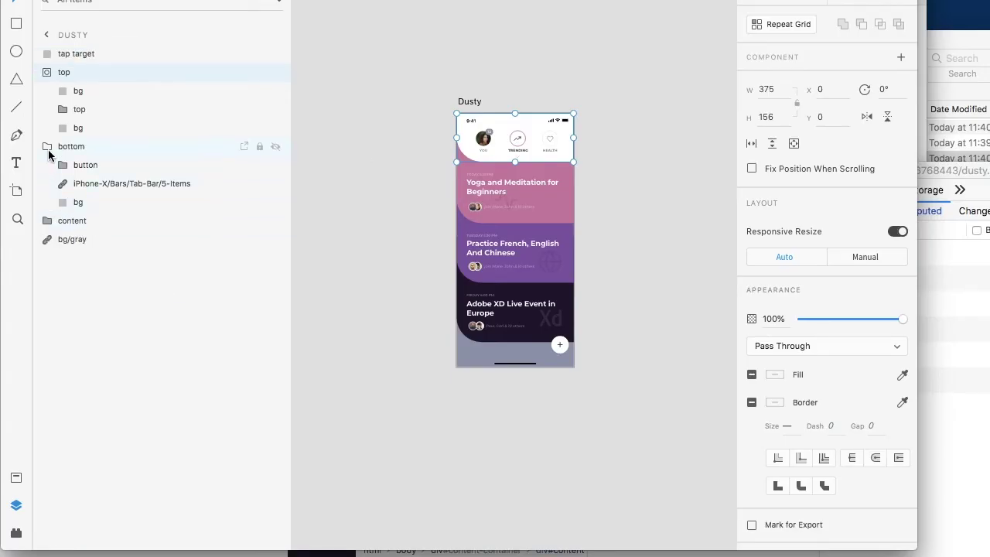
{"action": "left_click", "coordinate": [48, 151]}
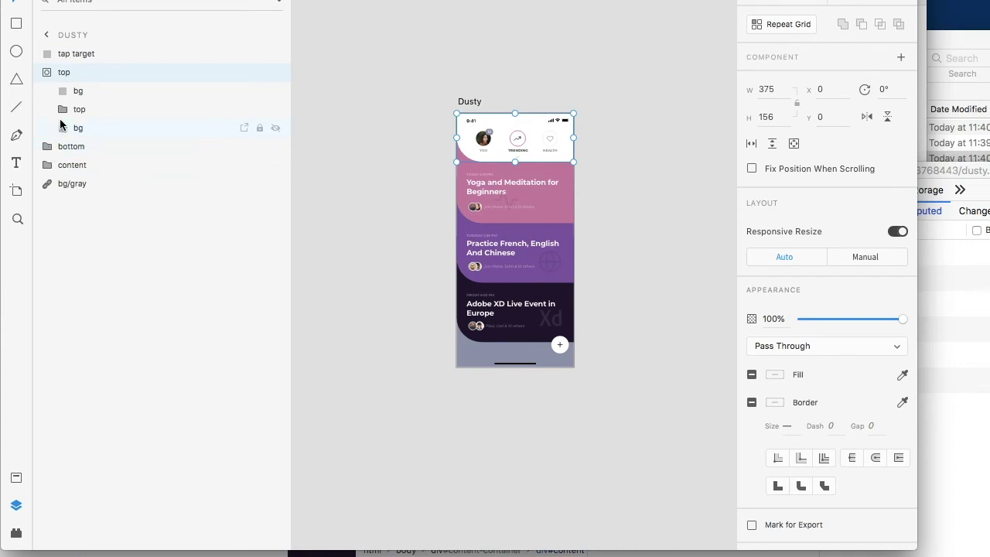
{"action": "right_click", "coordinate": [103, 80]}
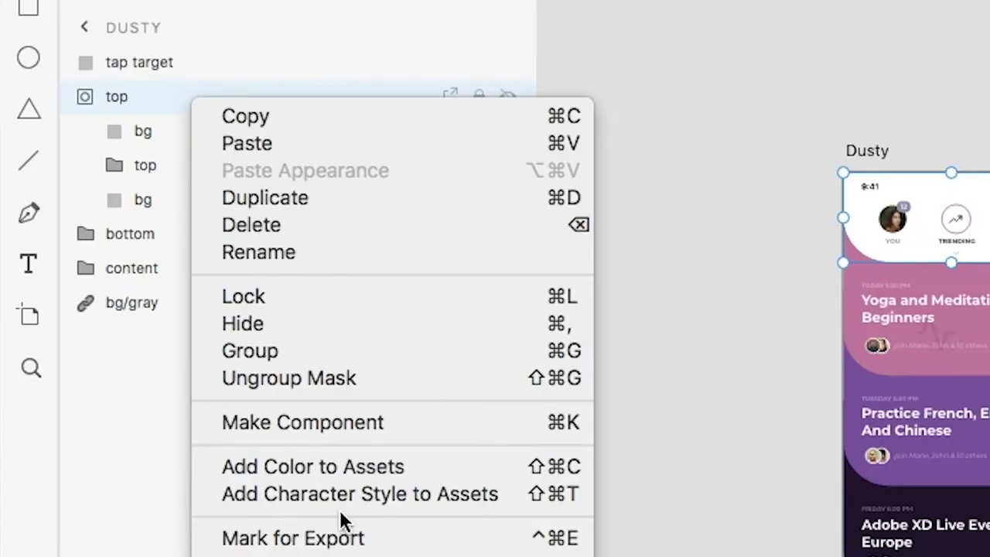
{"action": "left_click", "coordinate": [326, 377]}
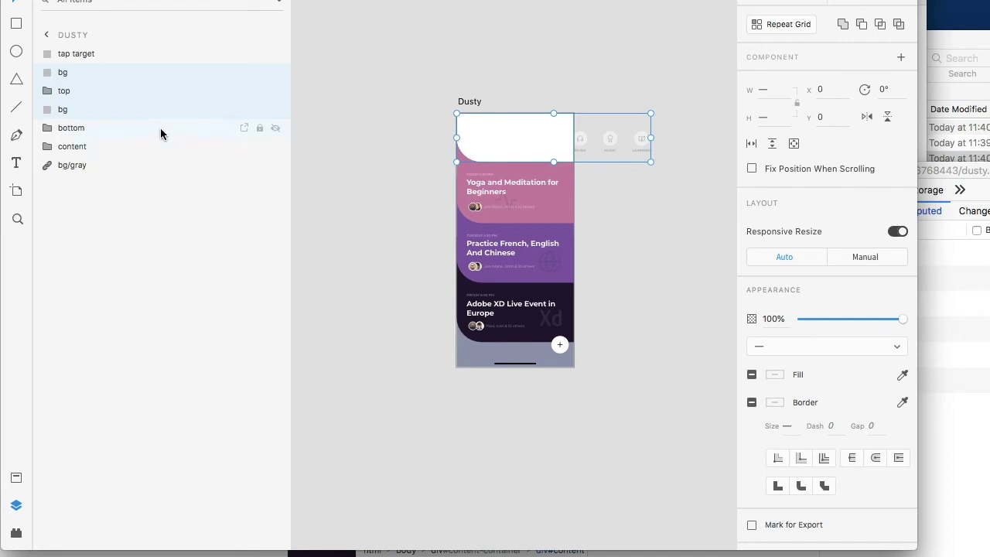
- Delete the white header background shape and reselect the top header group
{"action": "left_click", "coordinate": [478, 92]}
{"action": "left_click", "coordinate": [476, 124]}
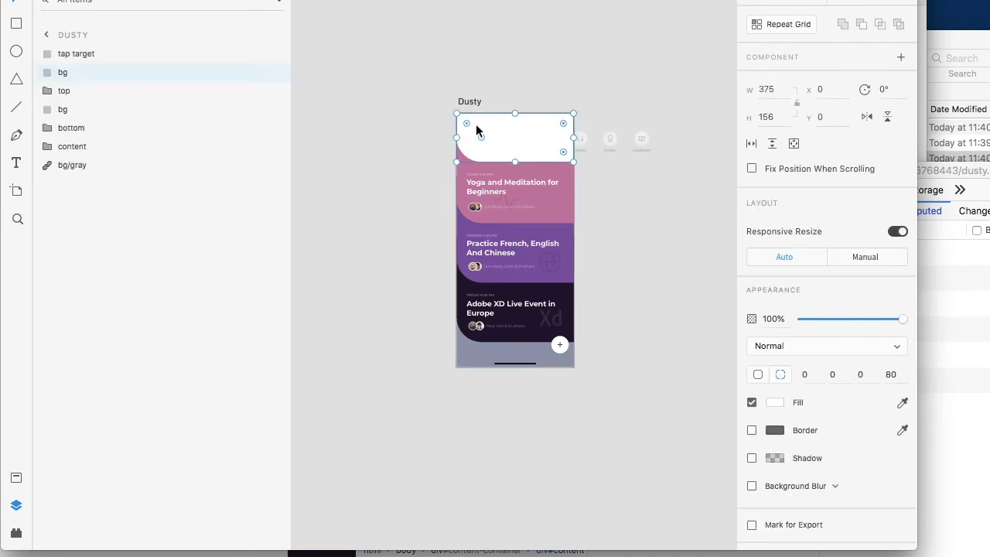
{"action": "double_click", "coordinate": [476, 124]}
{"action": "key", "text": "Delete"}
{"action": "left_click", "coordinate": [557, 142]}
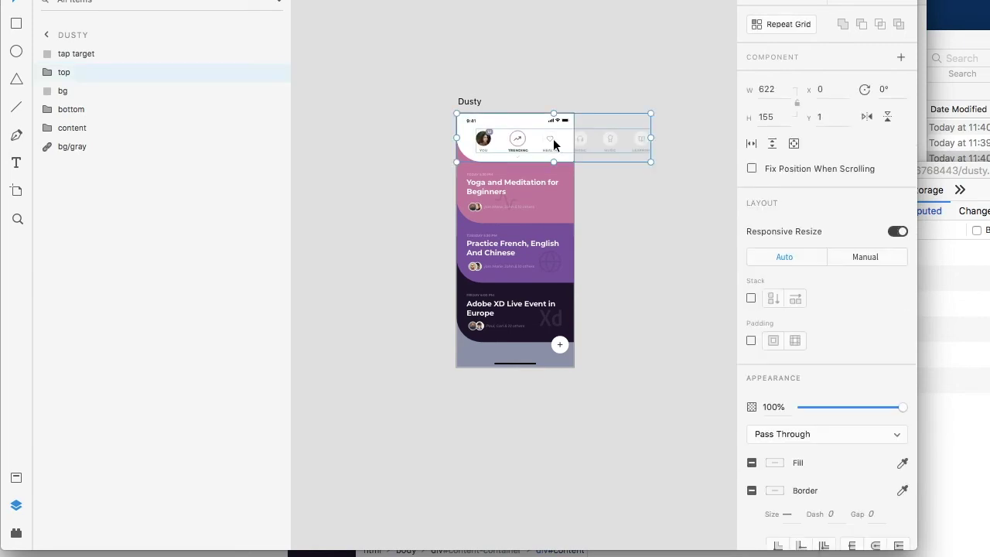
- Delete the headphones, MUSIC and LEARNING nav icons hanging past Dusty's header
{"action": "double_click", "coordinate": [553, 139]}
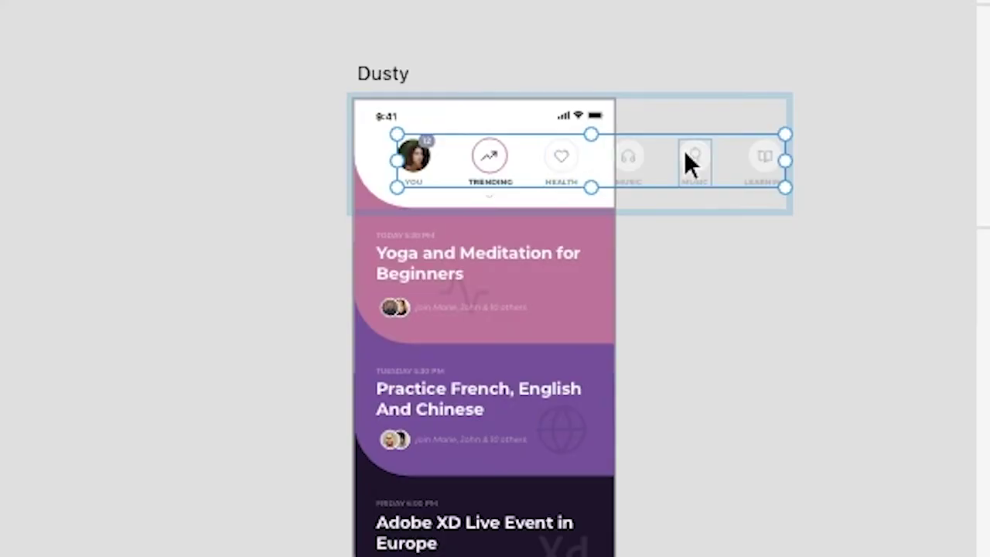
{"action": "scroll", "coordinate": [683, 150], "scroll_direction": "up", "scroll_amount": 4}
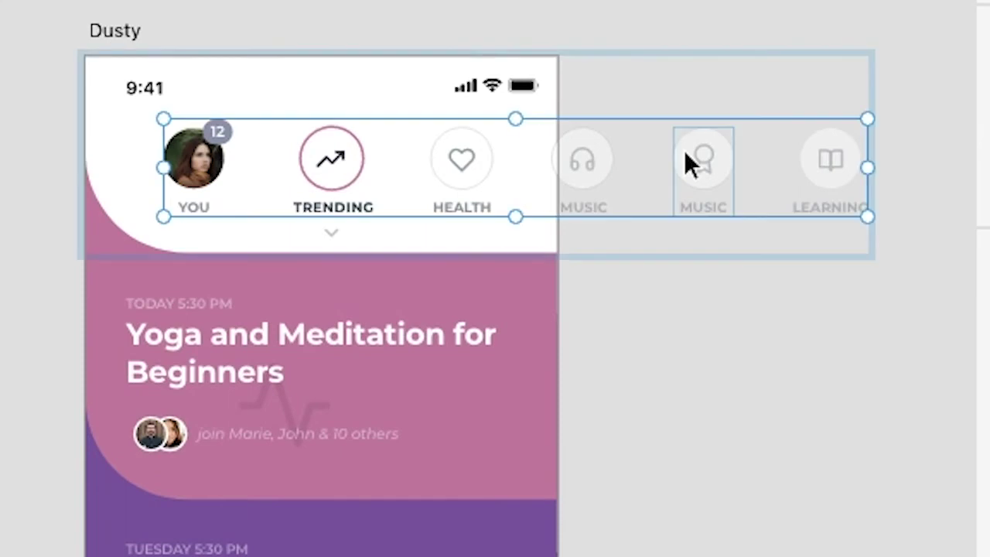
{"action": "left_click", "coordinate": [684, 150]}
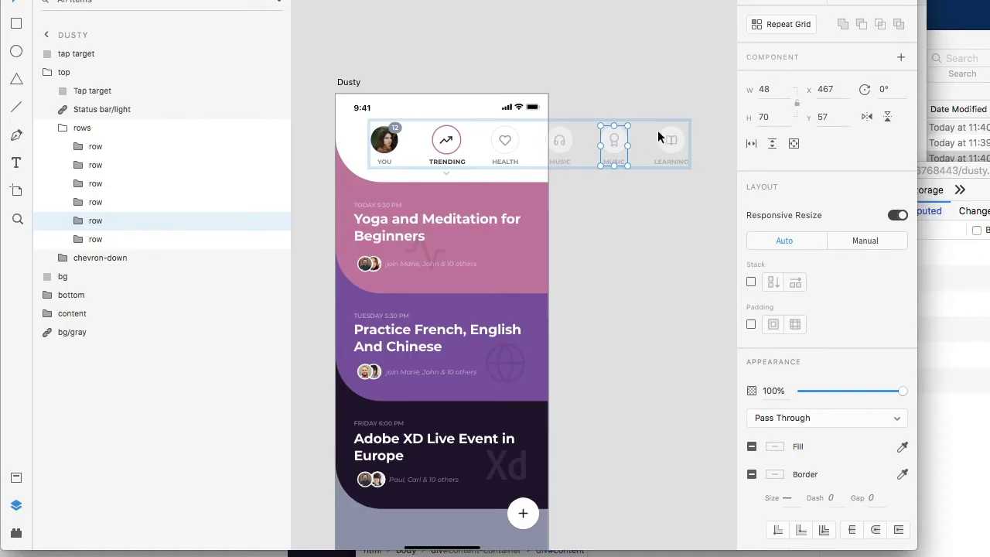
{"action": "left_click_drag", "start_coordinate": [701, 101], "coordinate": [558, 184]}
{"action": "key", "text": "Delete"}
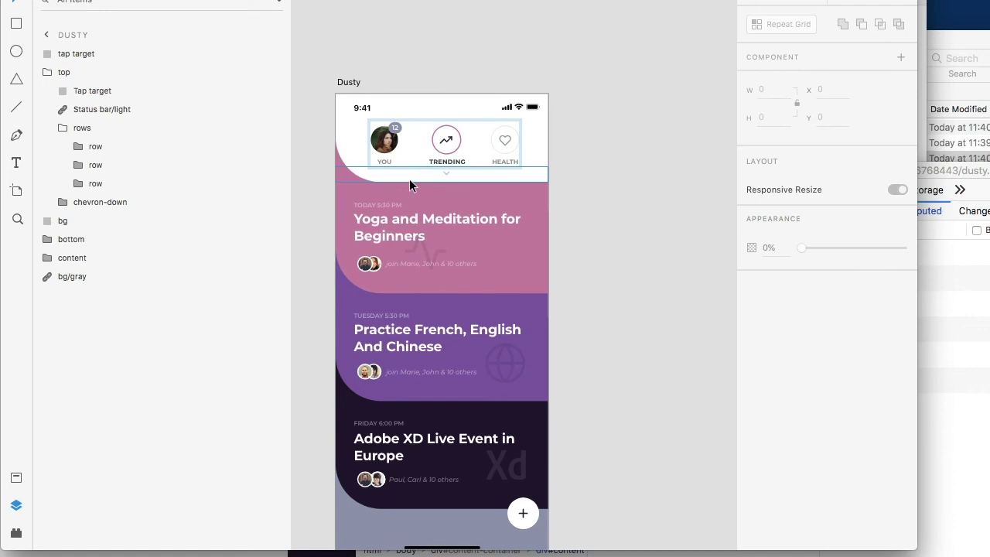
- Collapse the top group in Layers and select the Dusty artboard for export
{"action": "left_click", "coordinate": [48, 72]}
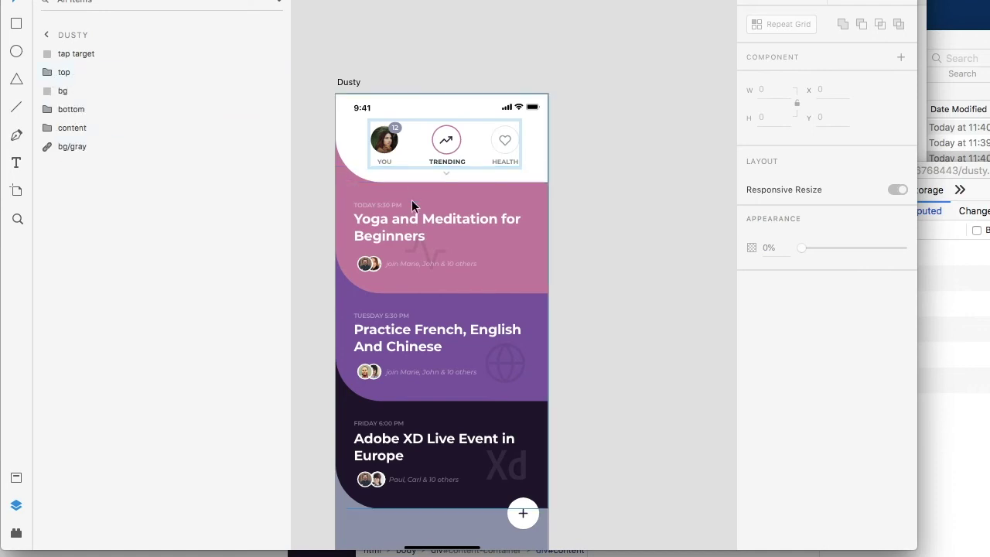
{"action": "scroll", "coordinate": [447, 225], "scroll_direction": "down", "scroll_amount": 3}
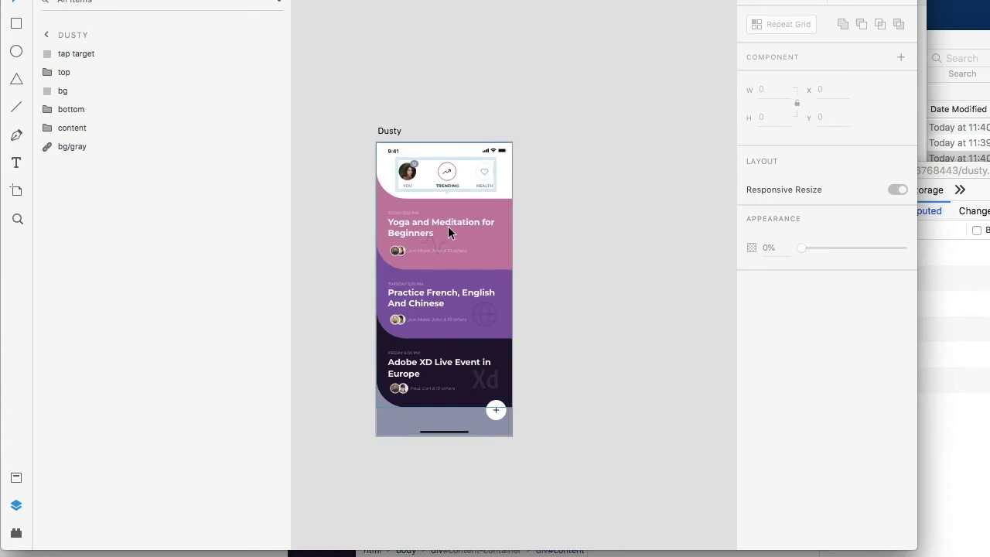
{"action": "scroll", "coordinate": [447, 225], "scroll_direction": "left", "scroll_amount": 5}
{"action": "left_click", "coordinate": [348, 214]}
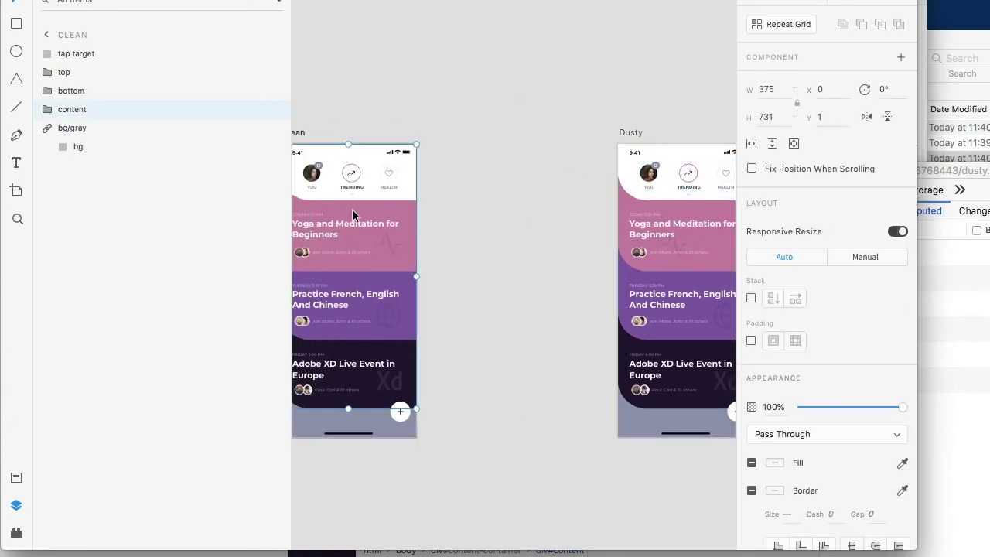
{"action": "scroll", "coordinate": [526, 219], "scroll_direction": "down", "scroll_amount": 3}
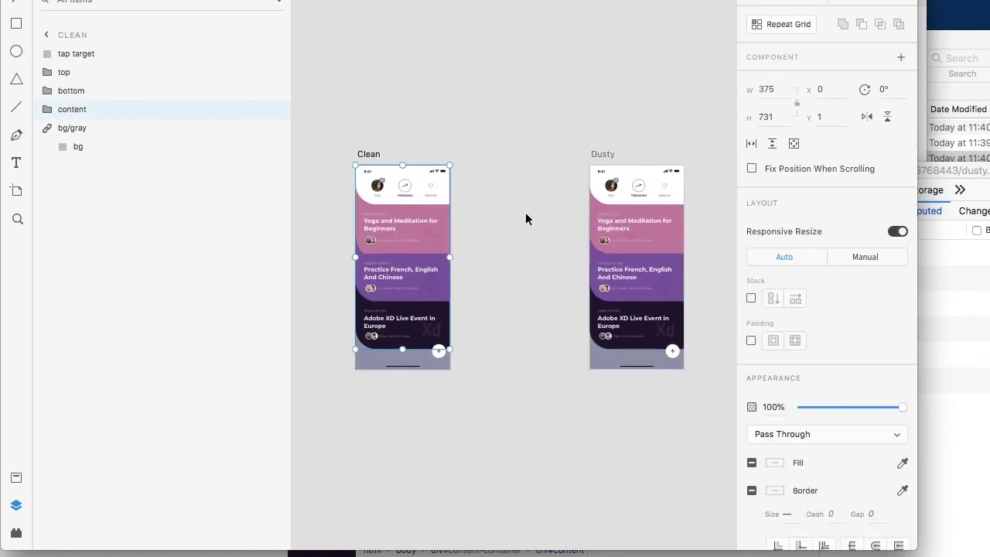
{"action": "left_click", "coordinate": [604, 157]}
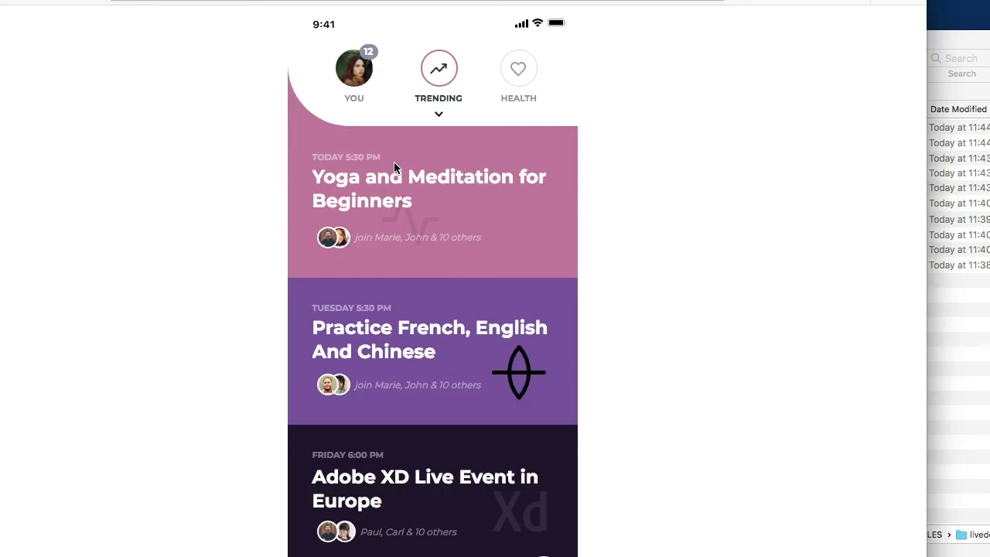
- Inspect the header near the YOU avatar, revealing the #rows div at 261×77 px
{"action": "scroll", "coordinate": [394, 167], "scroll_direction": "down", "scroll_amount": 2}
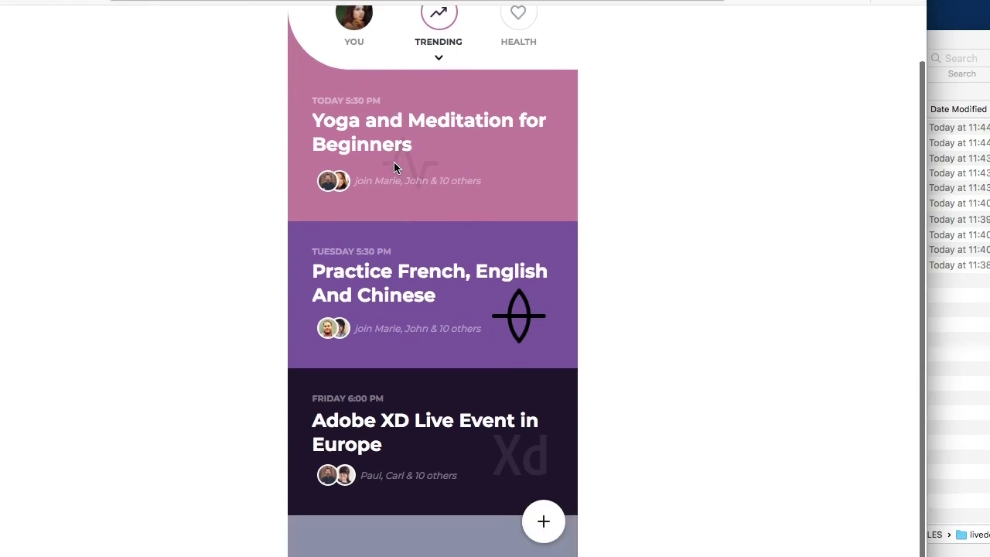
{"action": "scroll", "coordinate": [394, 167], "scroll_direction": "up", "scroll_amount": 2}
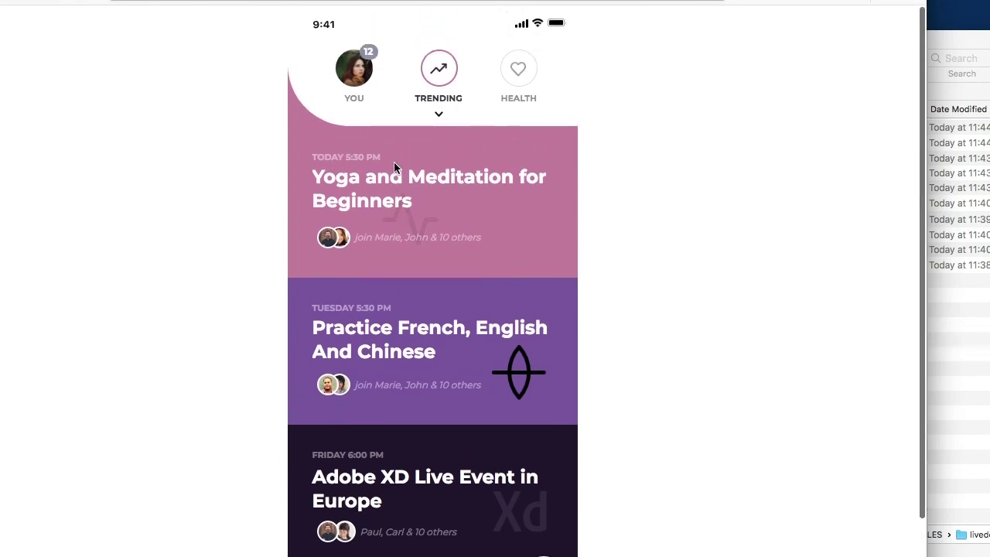
{"action": "scroll", "coordinate": [394, 166], "scroll_direction": "down", "scroll_amount": 2}
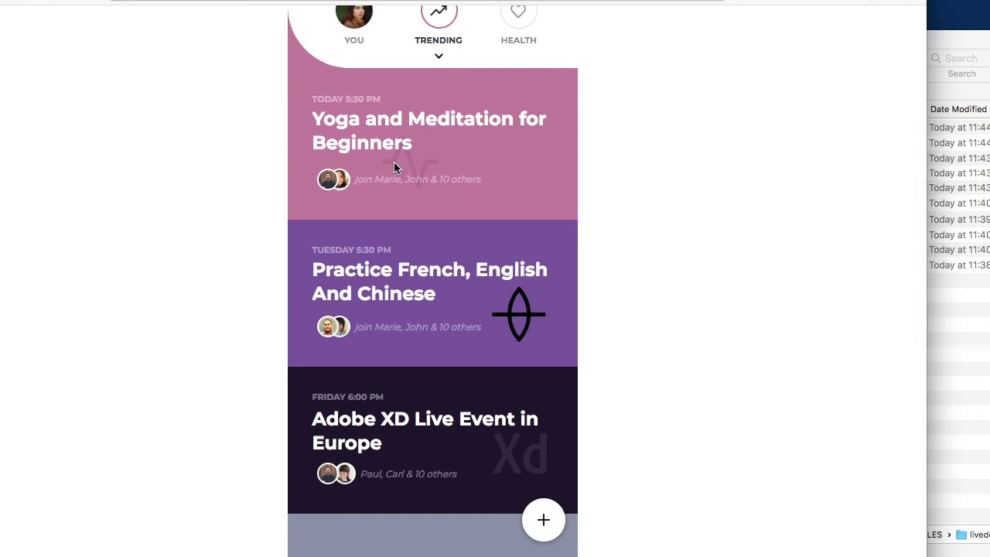
{"action": "scroll", "coordinate": [394, 167], "scroll_direction": "up", "scroll_amount": 2}
{"action": "right_click", "coordinate": [381, 84]}
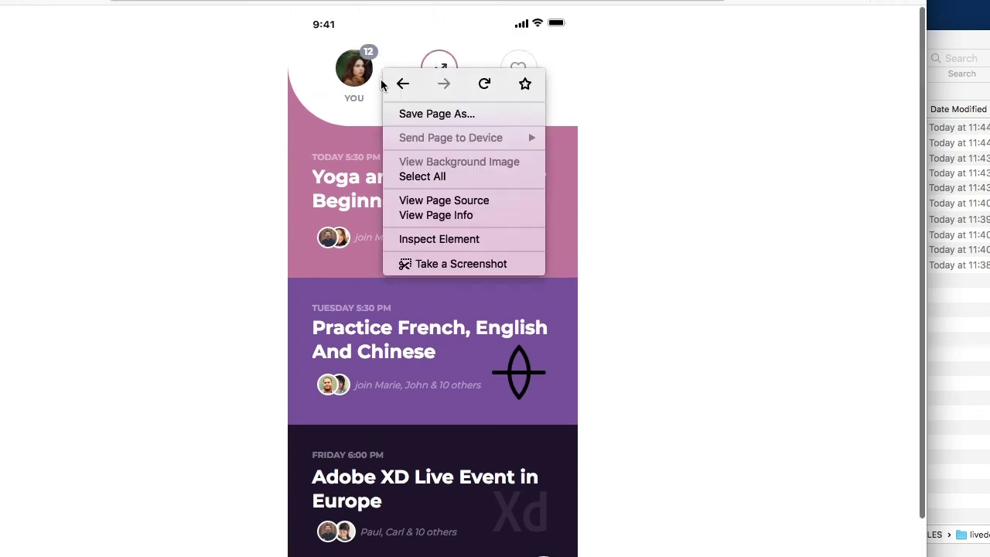
{"action": "left_click", "coordinate": [442, 239]}
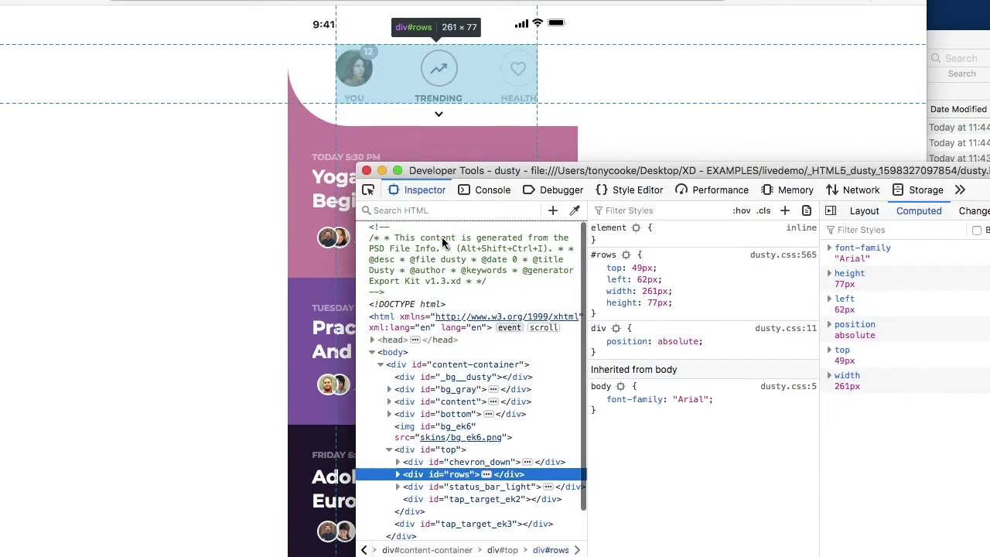